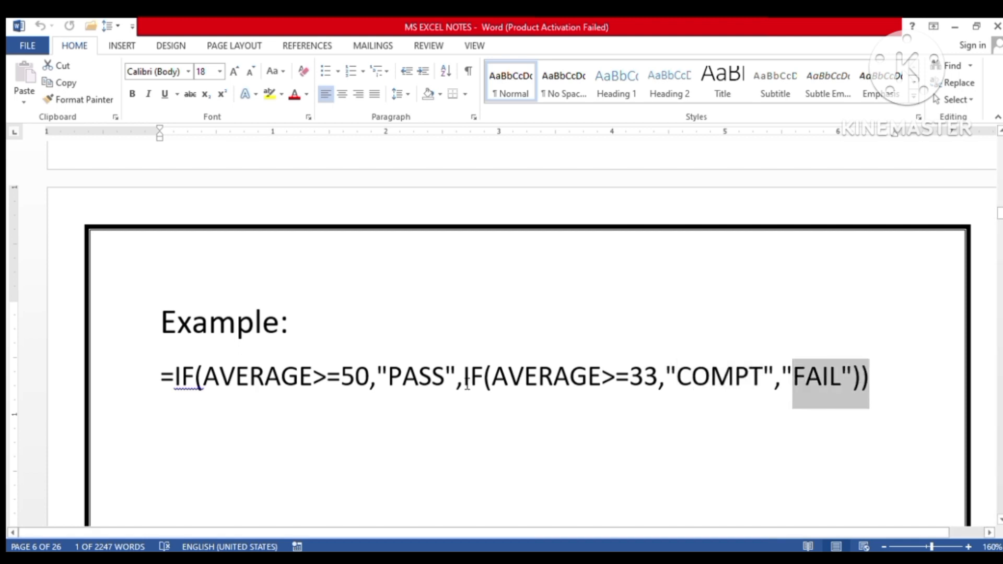
Step: Examine the nested IF example's second condition AVERAGE>=33 and its "COMPT" and "FAIL" results by highlighting each part
left_click_drag(493, 378, 675, 379)
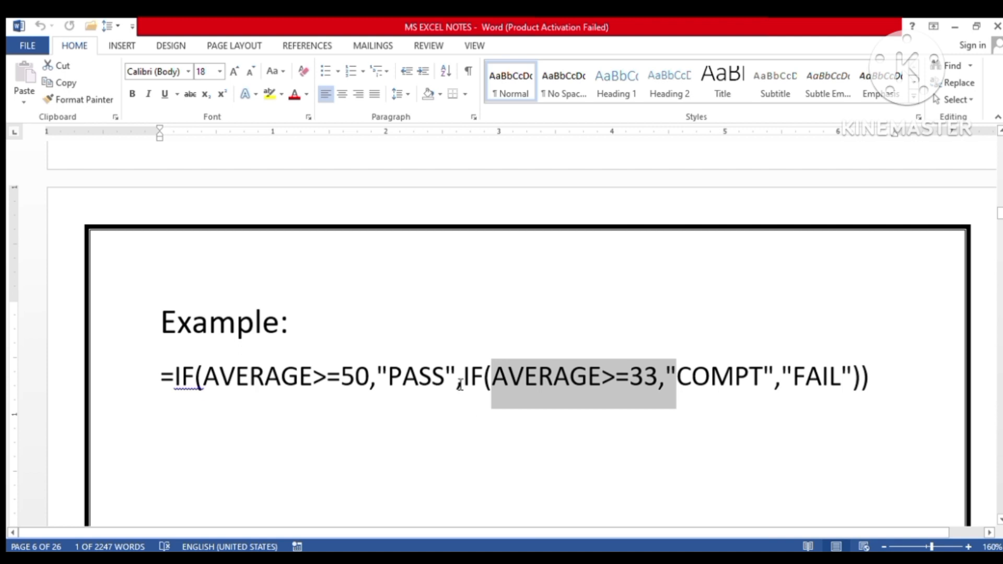
left_click_drag(463, 377, 651, 387)
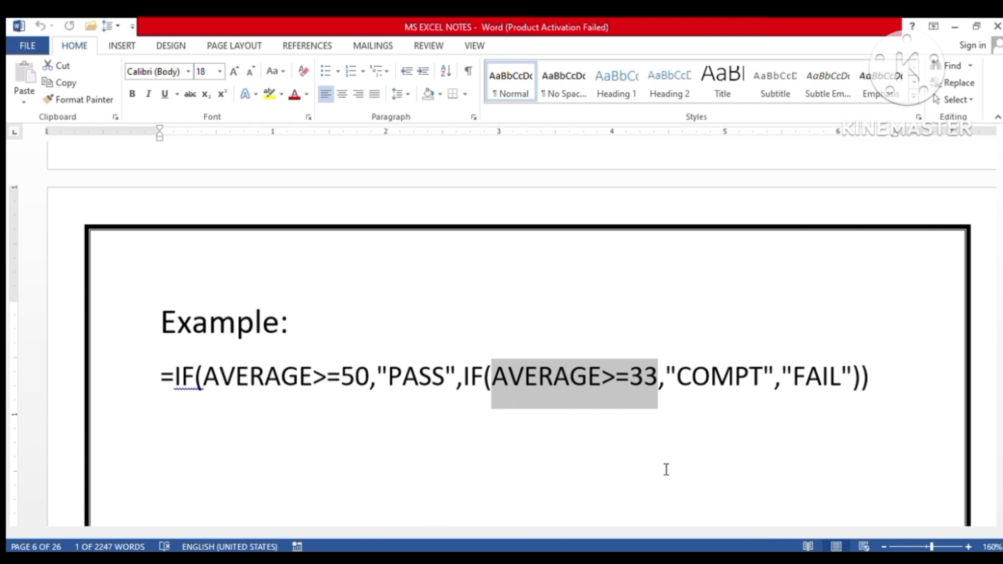
left_click_drag(660, 382, 773, 384)
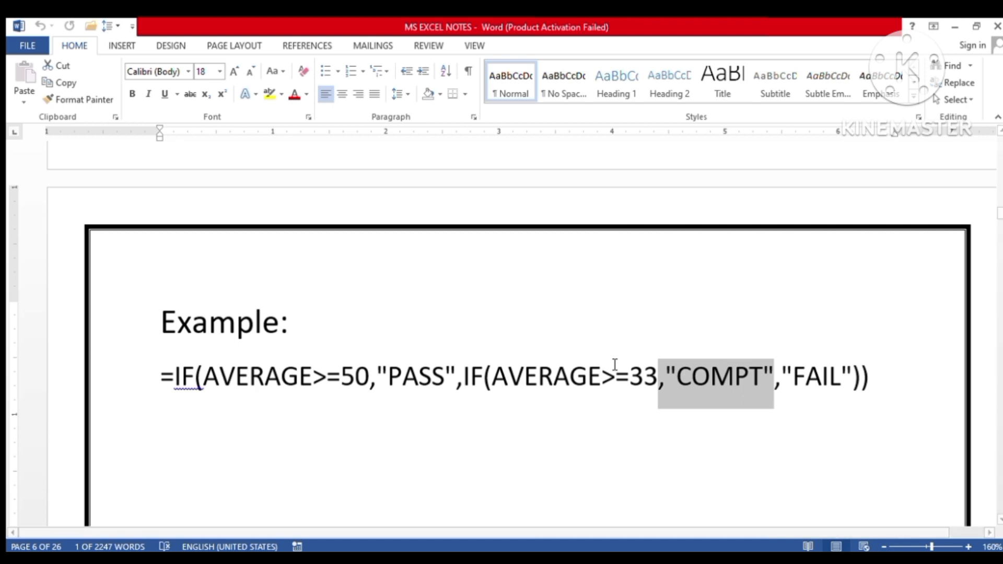
left_click(786, 384)
left_click_drag(786, 384, 863, 384)
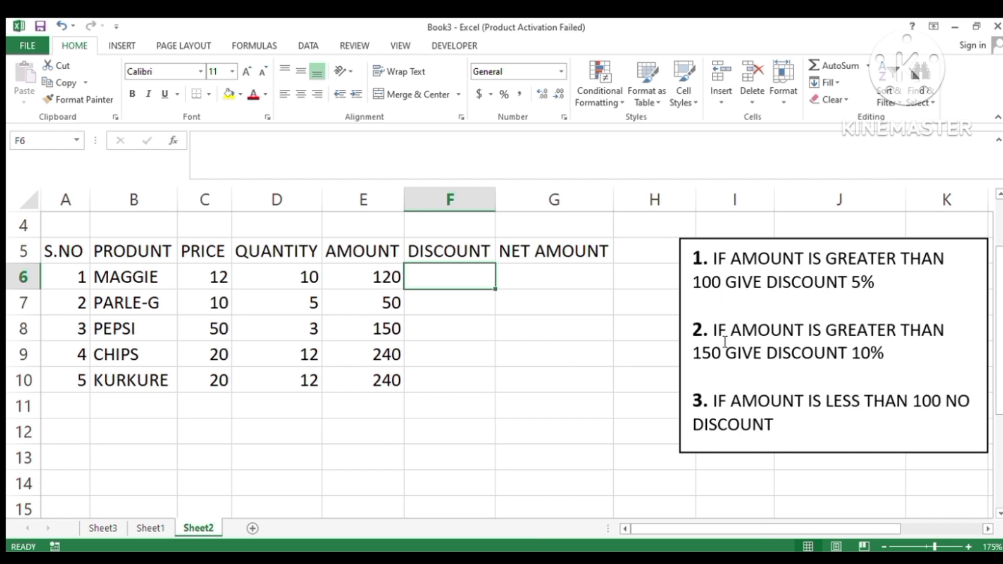
Step: Switch to the Excel workbook and examine the second discount rule's 150 threshold and 10% rate in the text box
left_click(696, 356)
left_click_drag(693, 356, 722, 355)
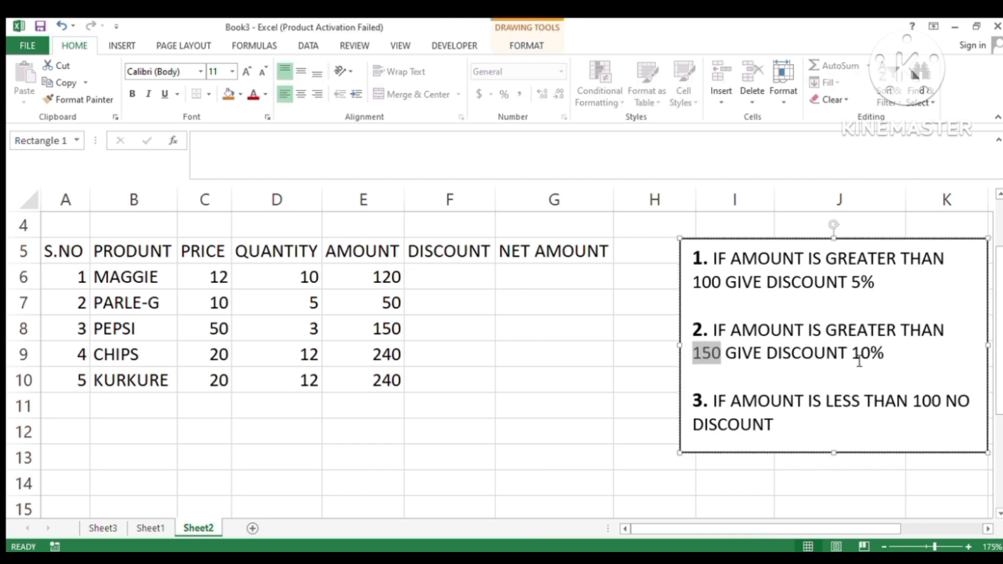
left_click_drag(851, 362, 887, 360)
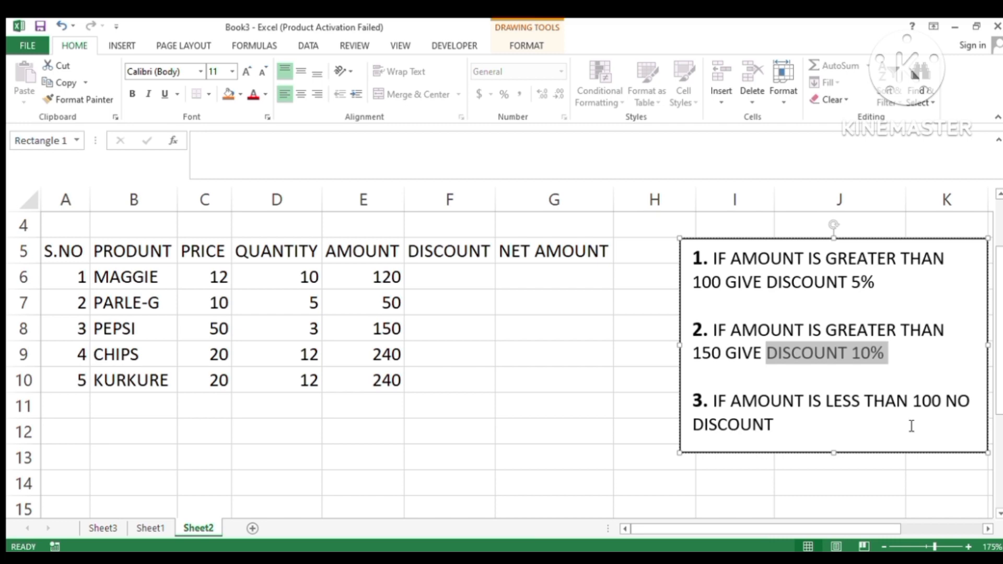
Step: Begin the discount formula in F6 with =IF(E6>100,E6*5% for the first rule
left_click(478, 287)
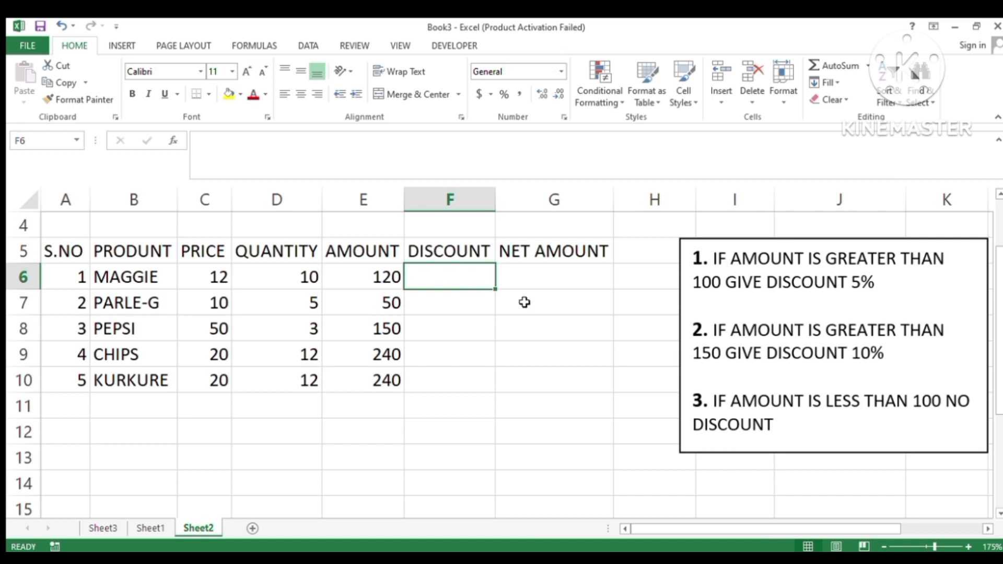
type("=")
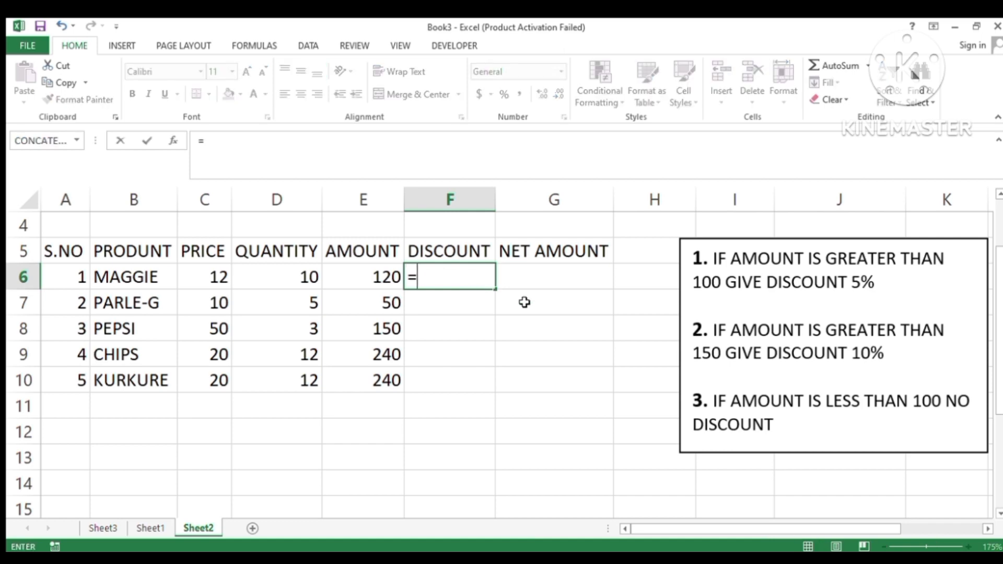
type("IF(")
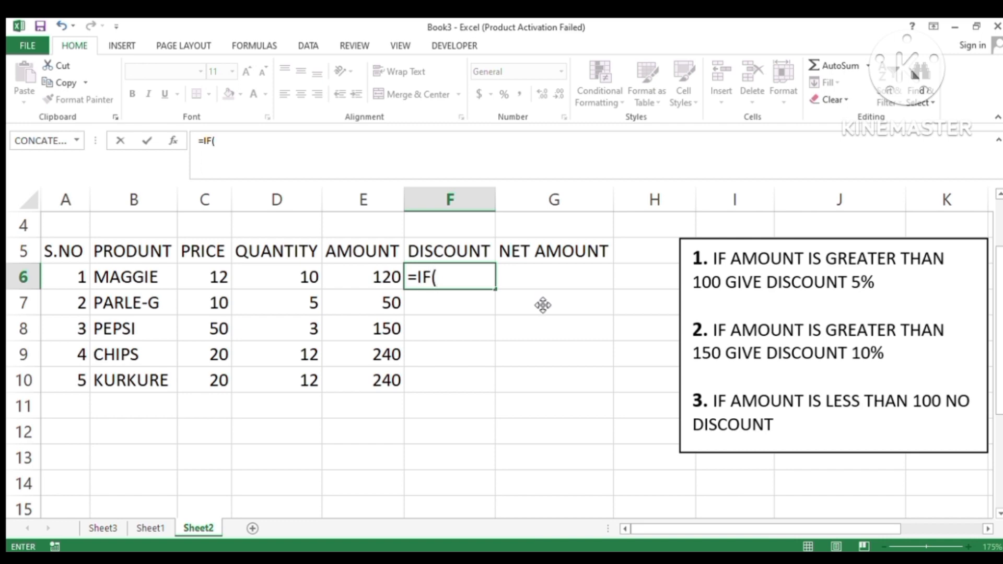
key("Left")
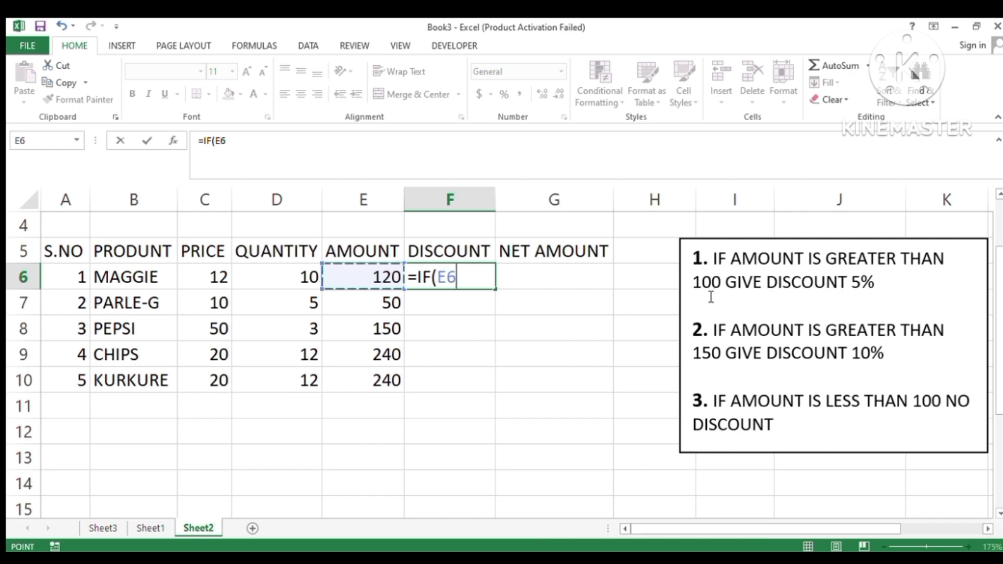
type(">")
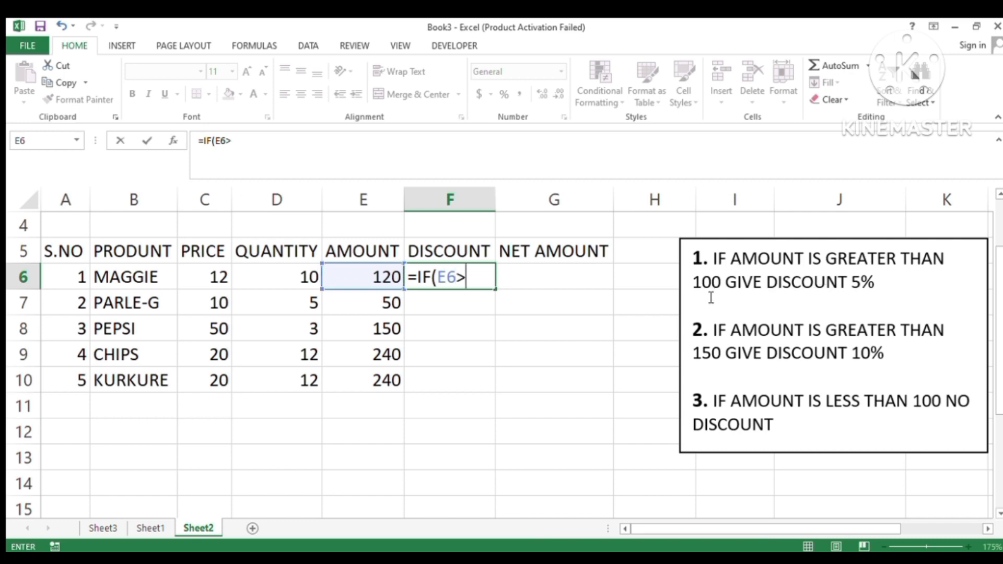
type("100,")
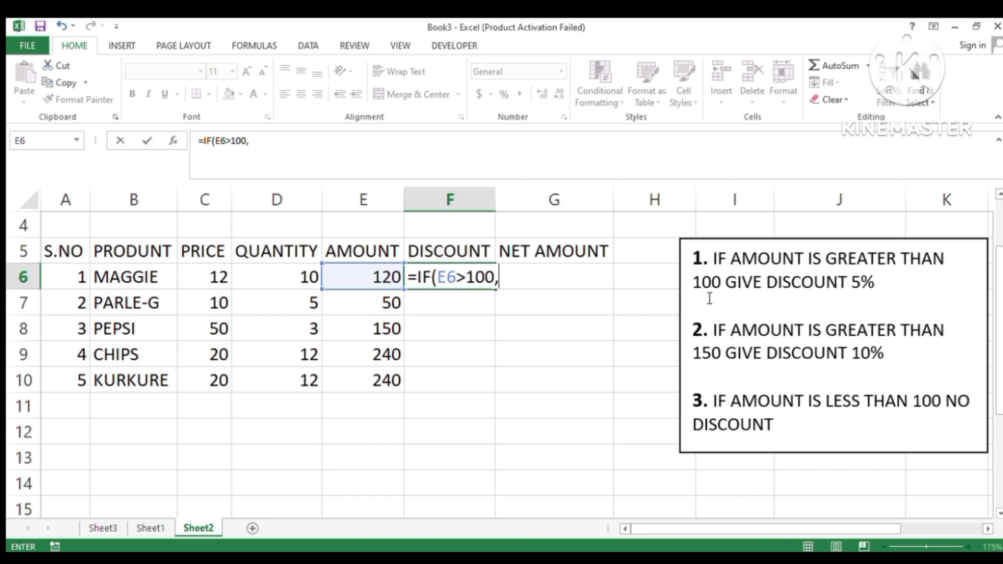
left_click(483, 299)
left_click(366, 279)
type("*")
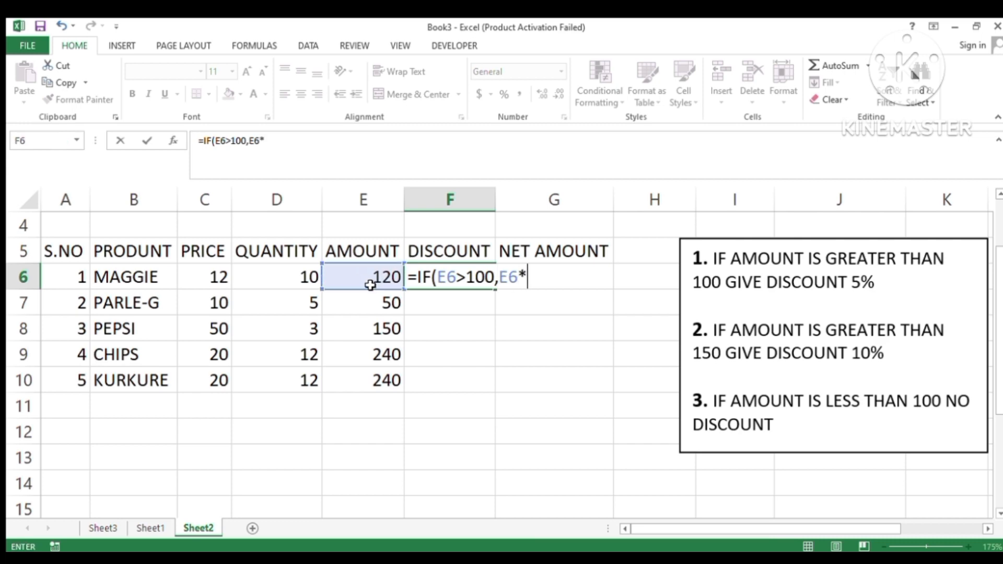
type("5%")
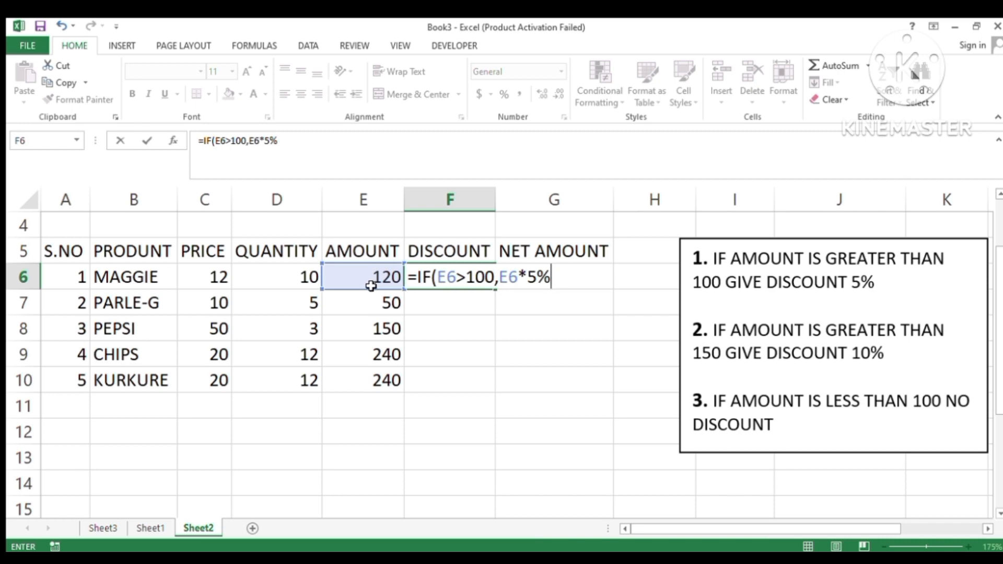
Step: Continue the F6 formula with a nested condition for the second rule, ,IF(E6>150,E6*10%
type(",")
type("IF(")
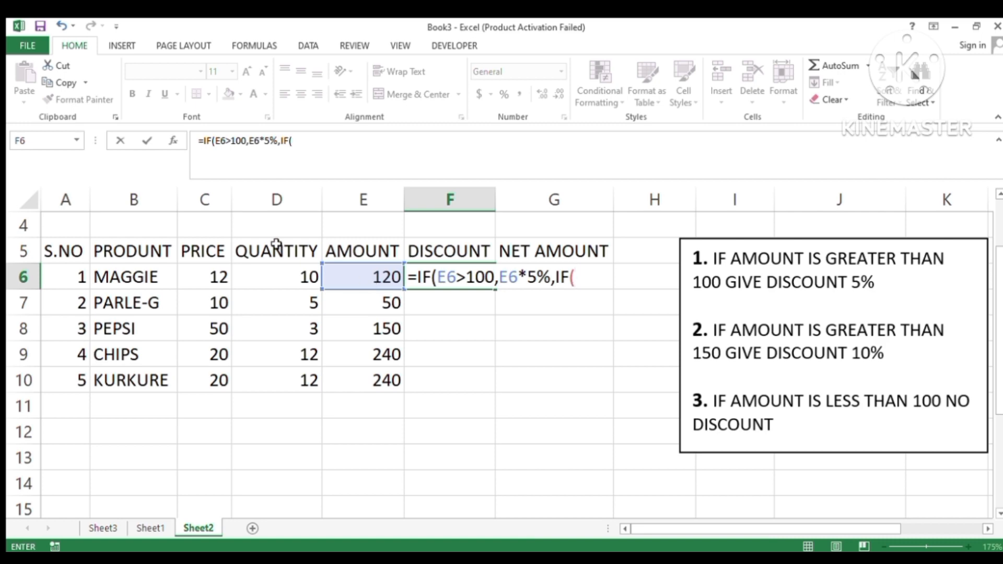
left_click(389, 277)
type(">")
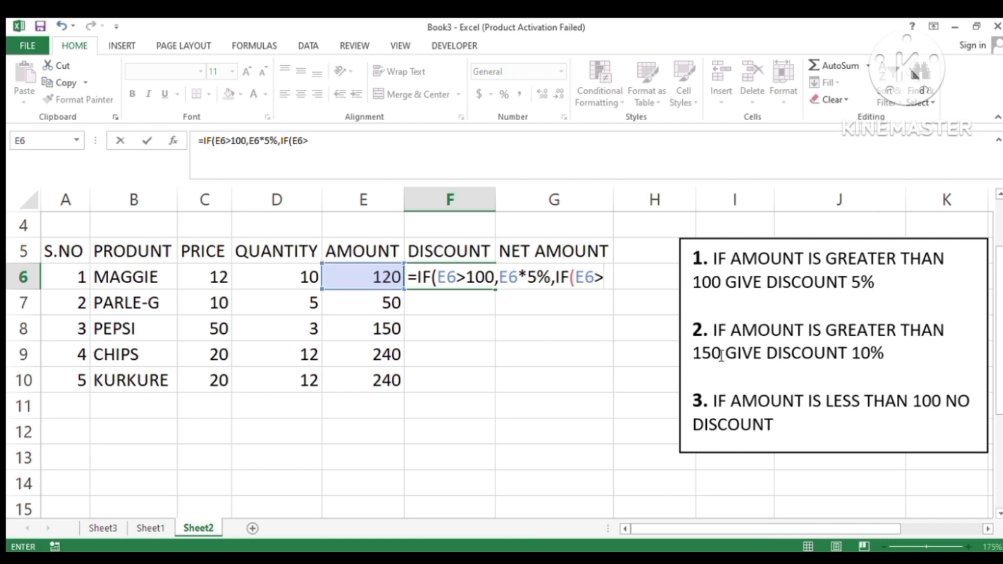
type("150")
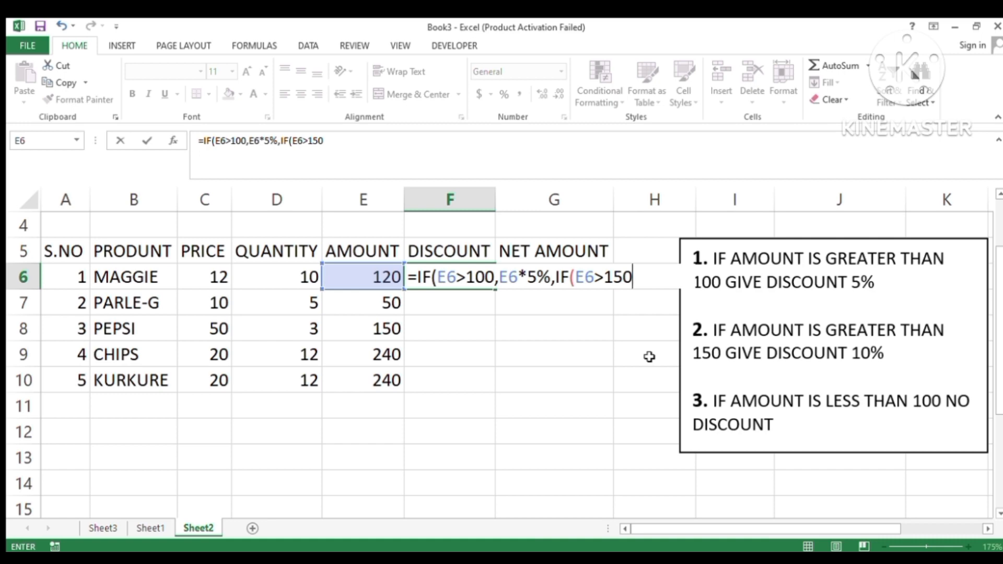
type(",")
left_click(370, 281)
type("*1")
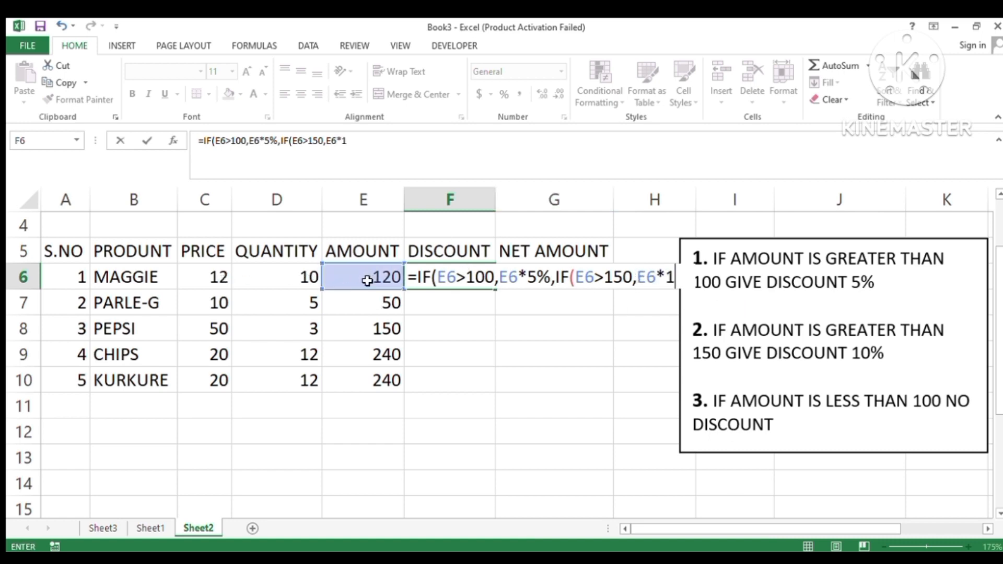
type("0%")
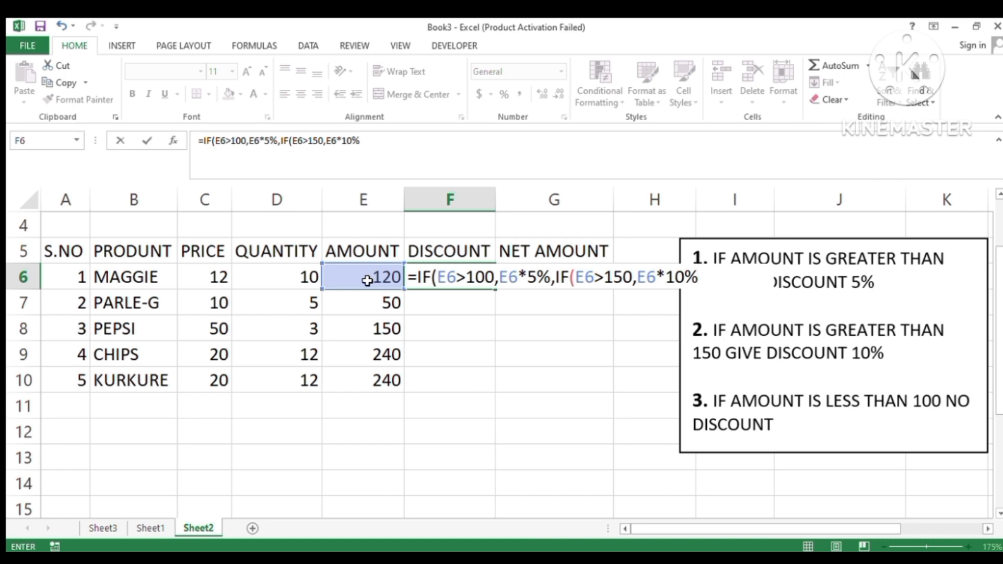
Step: Complete the F6 formula with 0 as the final result, enter it, and fill it down through F9
type(",")
type("0)")
type(")")
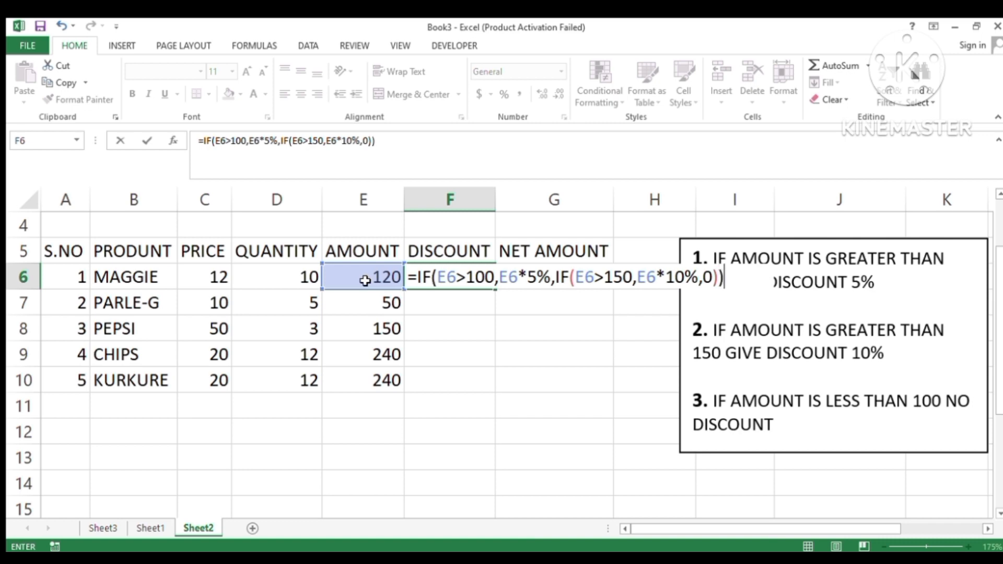
key("Return")
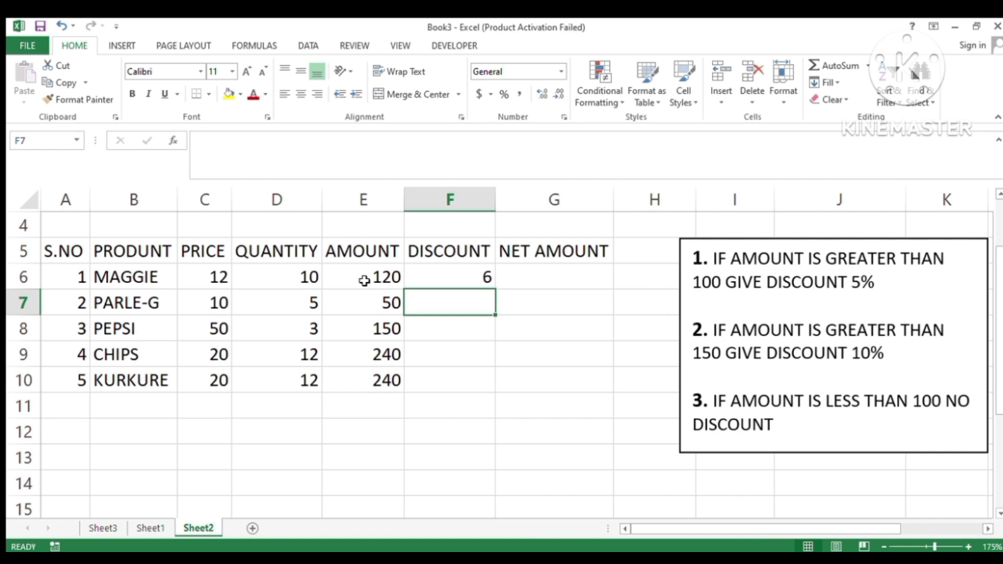
left_click(441, 282)
left_click_drag(495, 305, 497, 361)
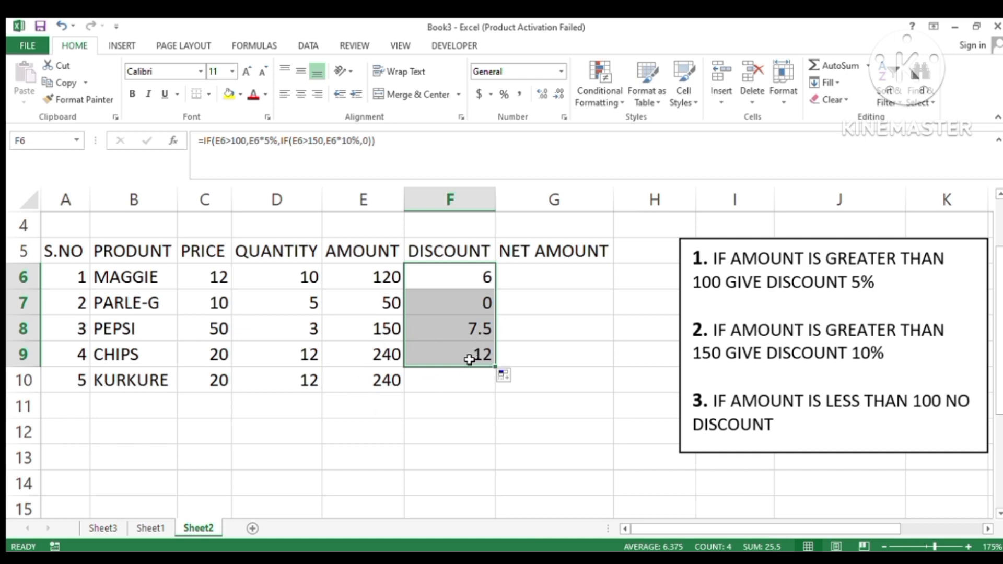
Step: Calculate the first product's net amount in G6 with the formula =E6-F6
left_click(562, 283)
type("=")
key("Left")
key("Left")
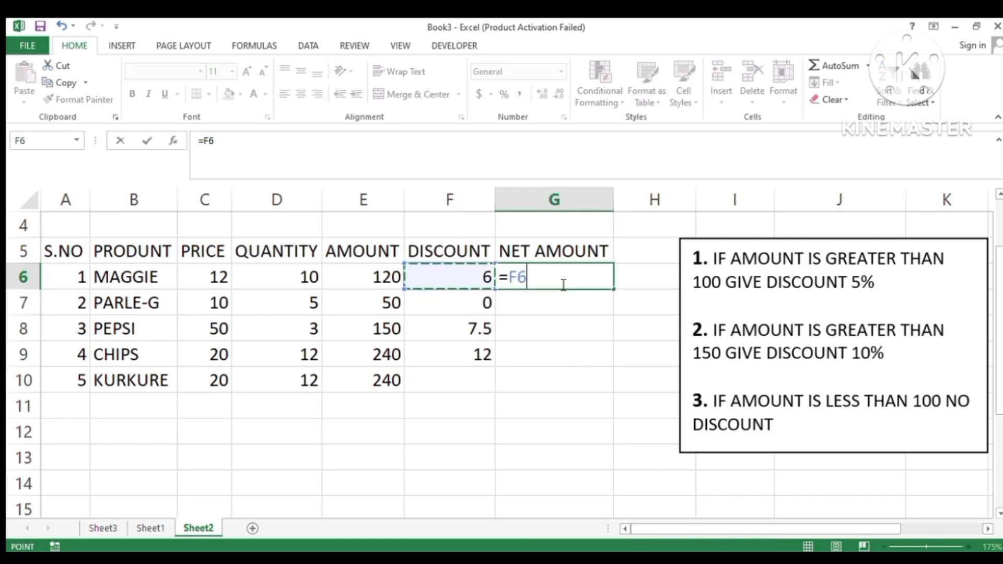
type("-")
key("Left")
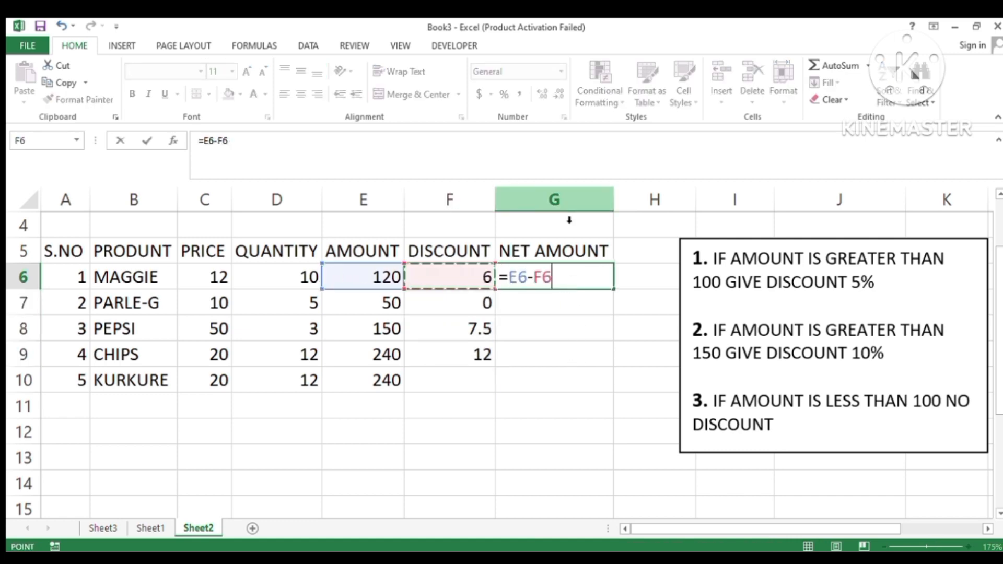
key("Return")
Step: Calculate the second product's net amount in G7 by subtracting F7 from E7
type("=")
key("Left")
key("Left")
type("-")
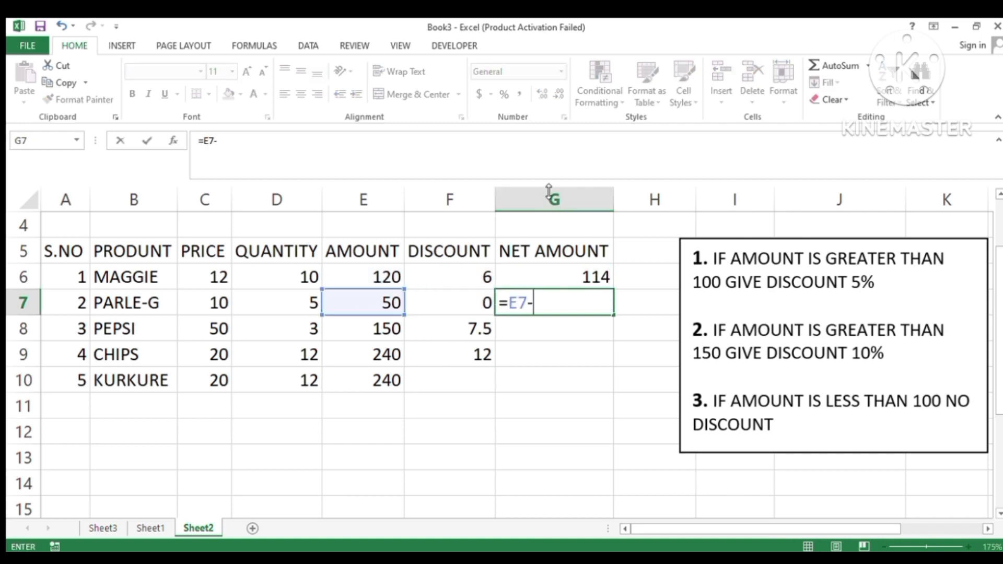
key("Left")
key("Return")
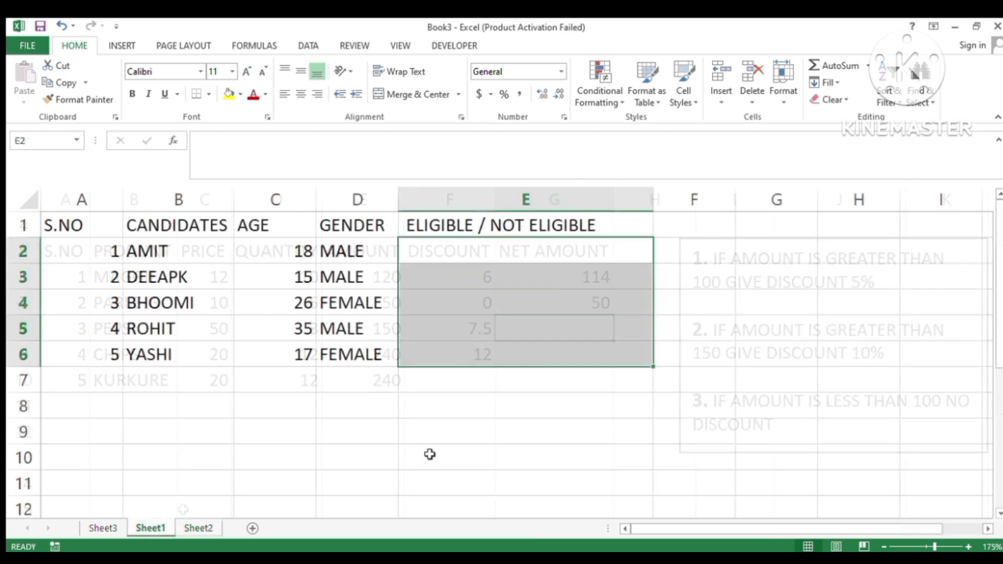
Step: Examine the AGE and GENDER columns of the candidates table on Sheet1 as the criteria for eligibility
left_click(422, 453)
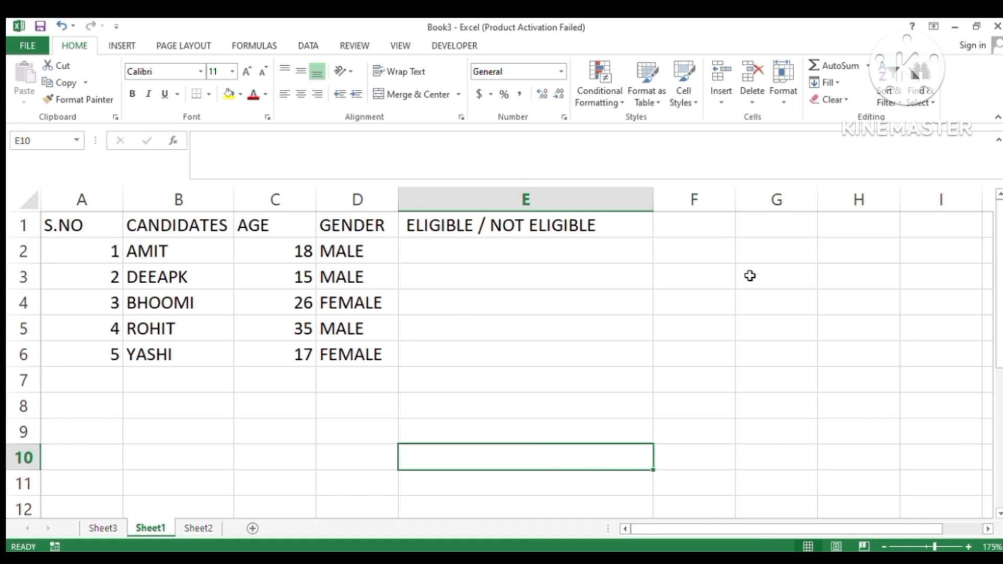
left_click(704, 266)
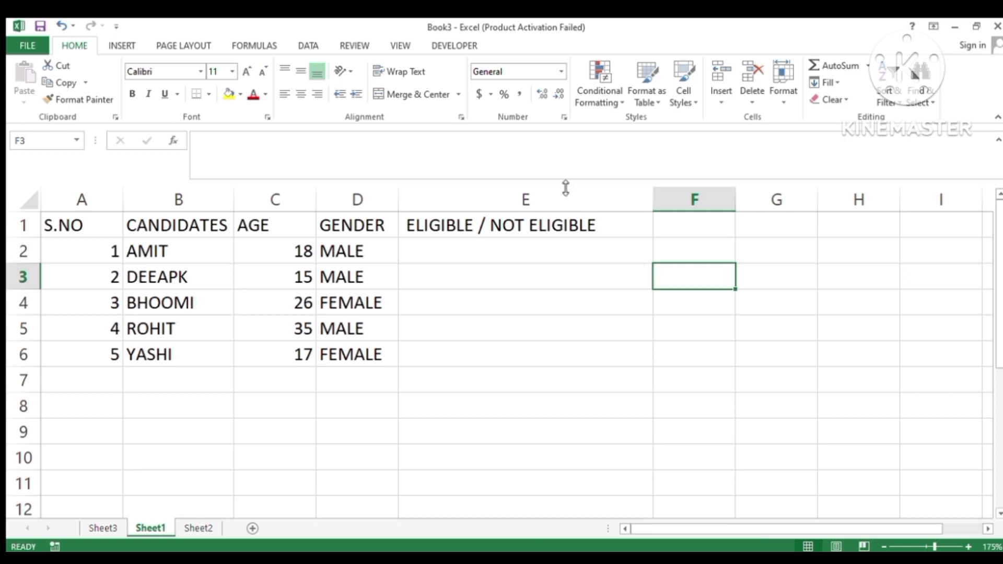
left_click(377, 213)
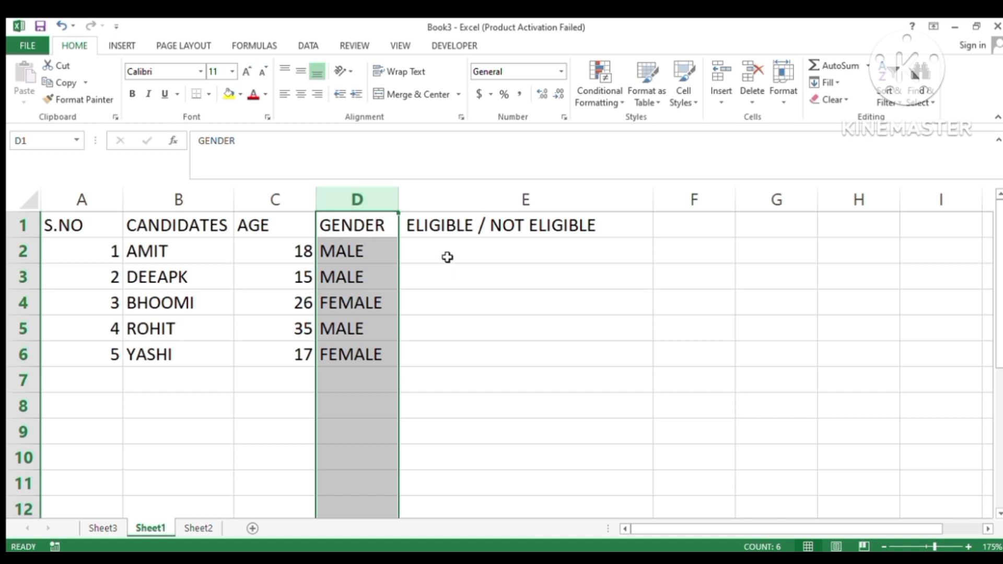
left_click(289, 213)
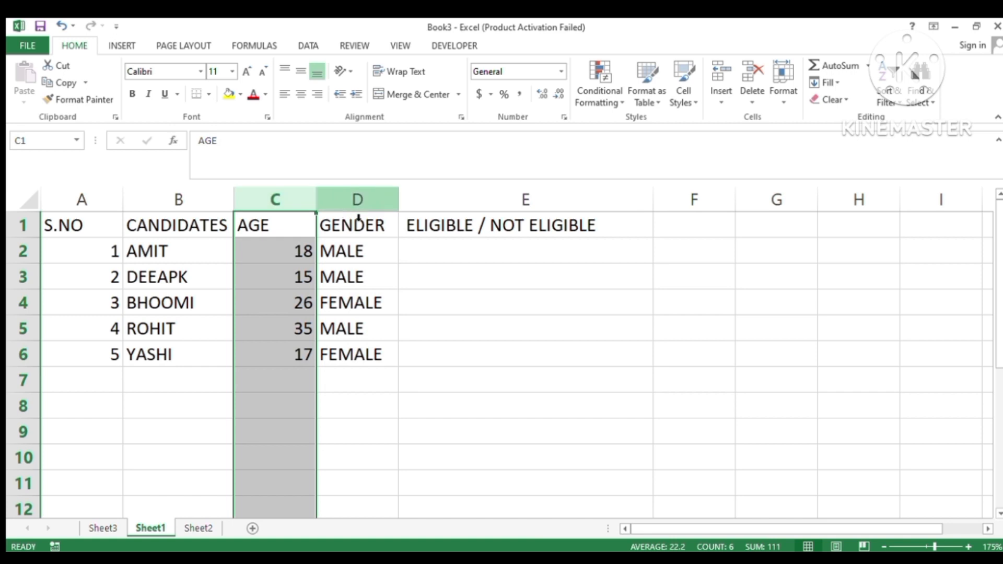
left_click(358, 210)
left_click(291, 206)
left_click(344, 203)
left_click(293, 202)
left_click(369, 205)
left_click(307, 200)
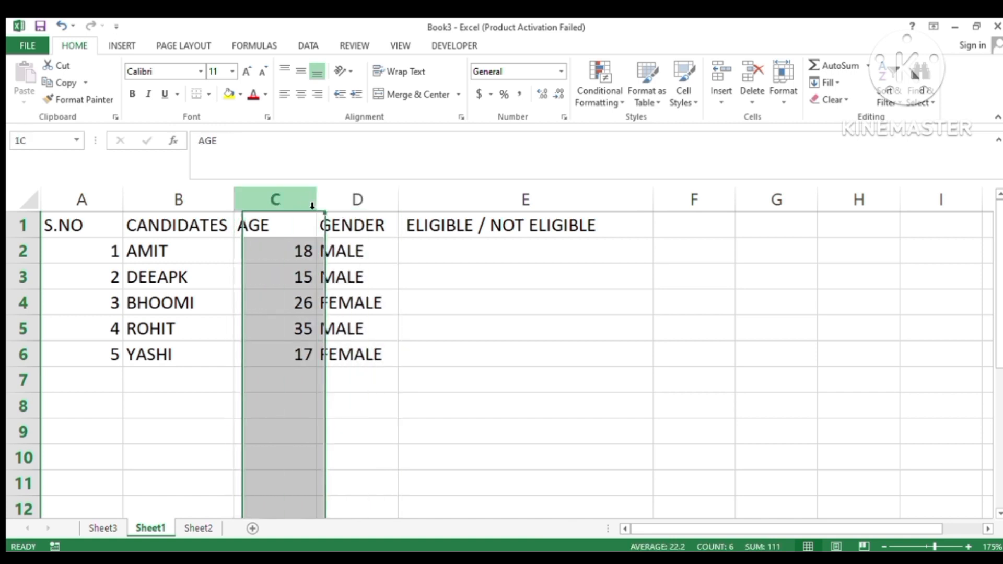
left_click(355, 201)
Step: Start the eligibility formula in E2 with an IF testing whether the gender in D2 equals "MALE"
left_click(489, 257)
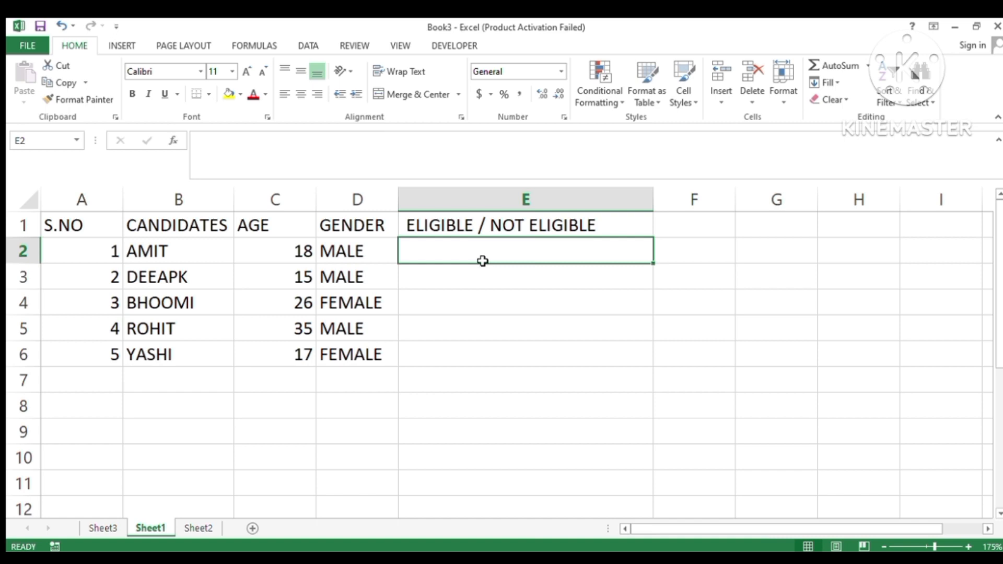
type("=IF")
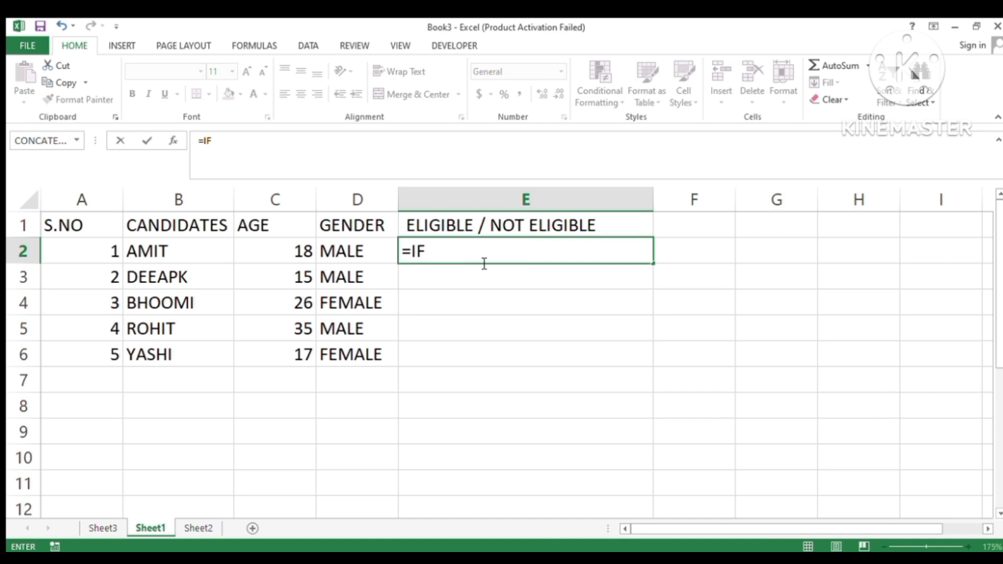
type("(")
left_click(313, 263)
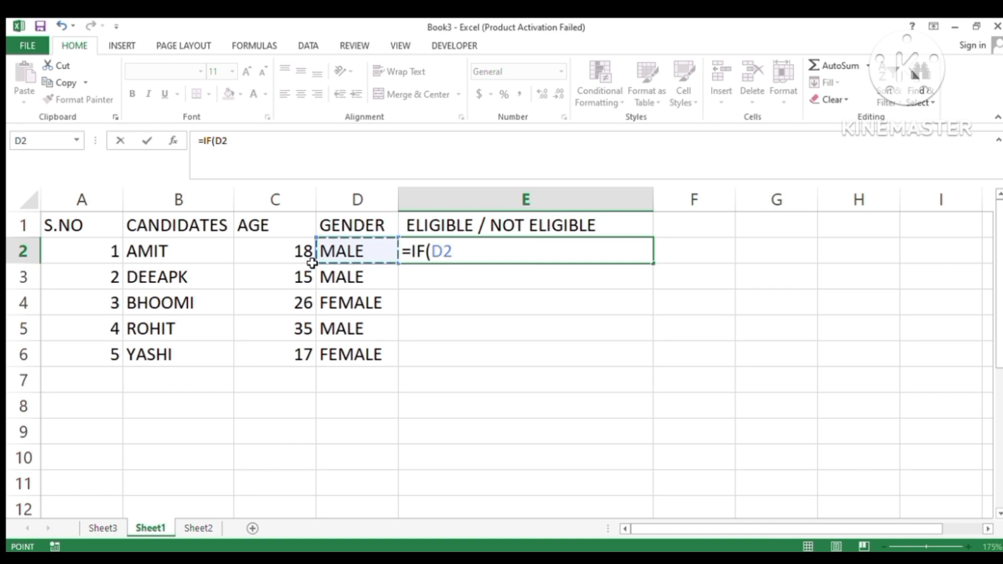
type("=")
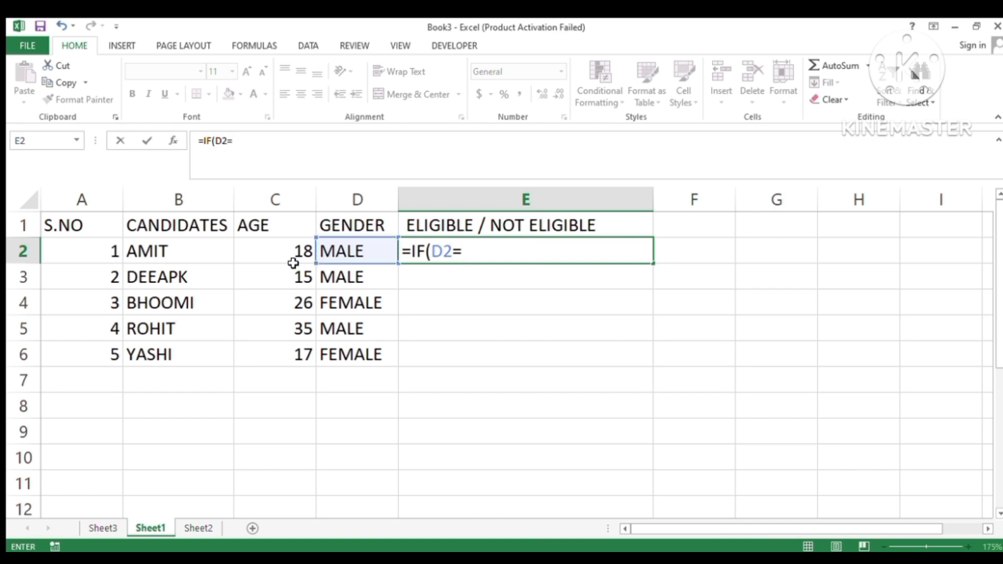
type("\"MALE\"")
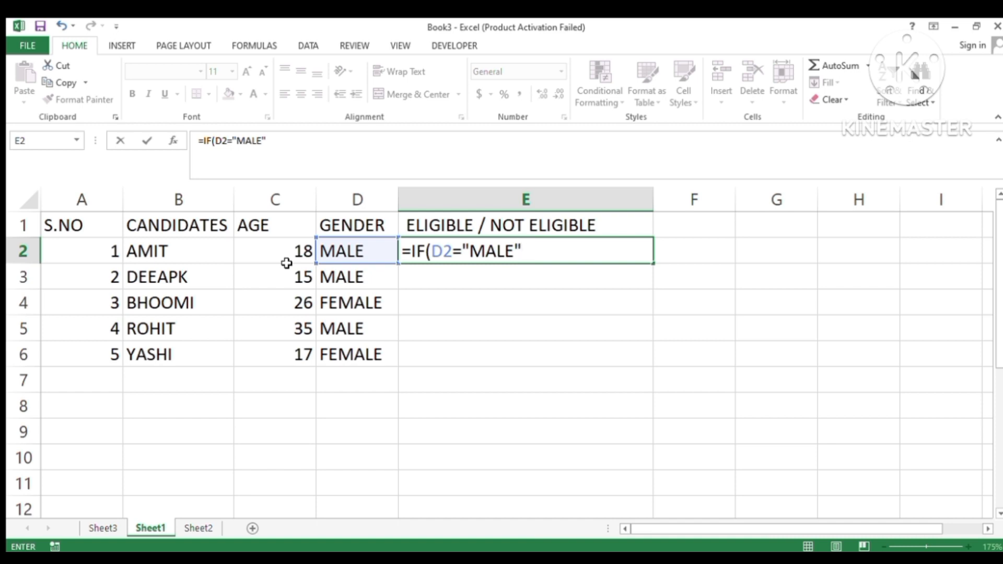
Step: Nest an IF as the value-if-true part of the E2 formula, testing the age with C2>=18
type(",")
type("IF(")
key("Left")
key("Left")
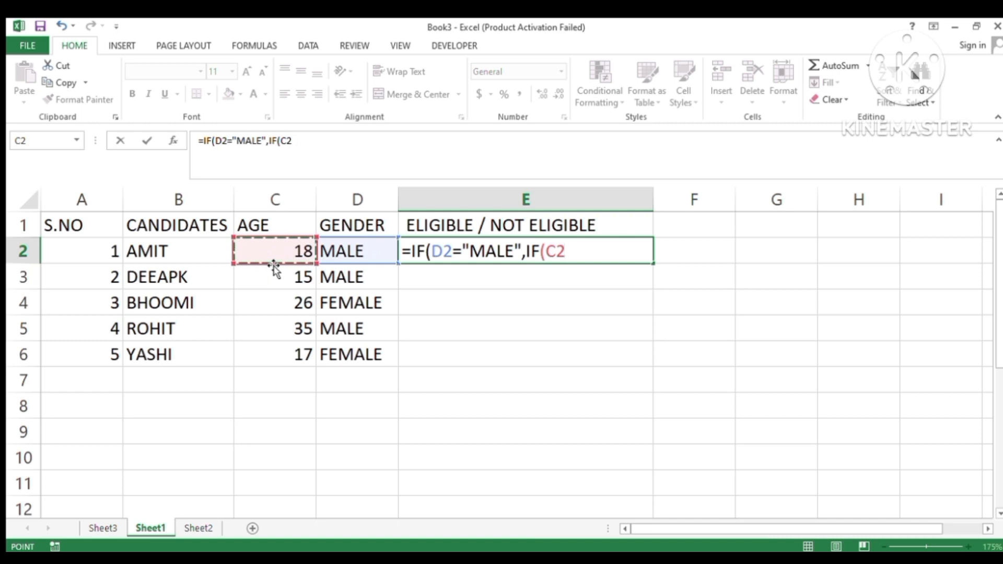
type(">=18")
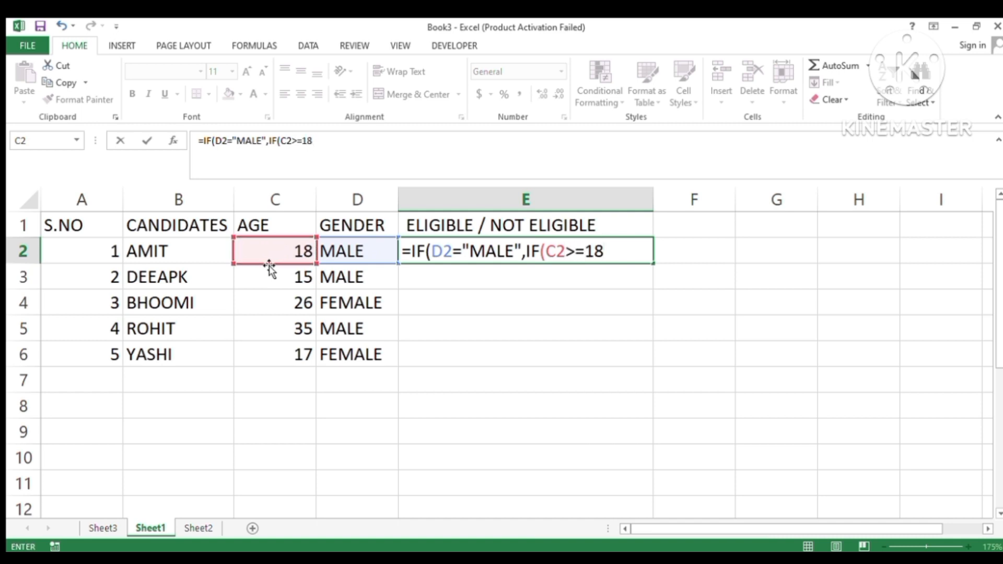
Step: Add "HE IS ELIGIBLE FOR VOTE" as the true result of the nested IF in E2
type(",\"HE IS EIG")
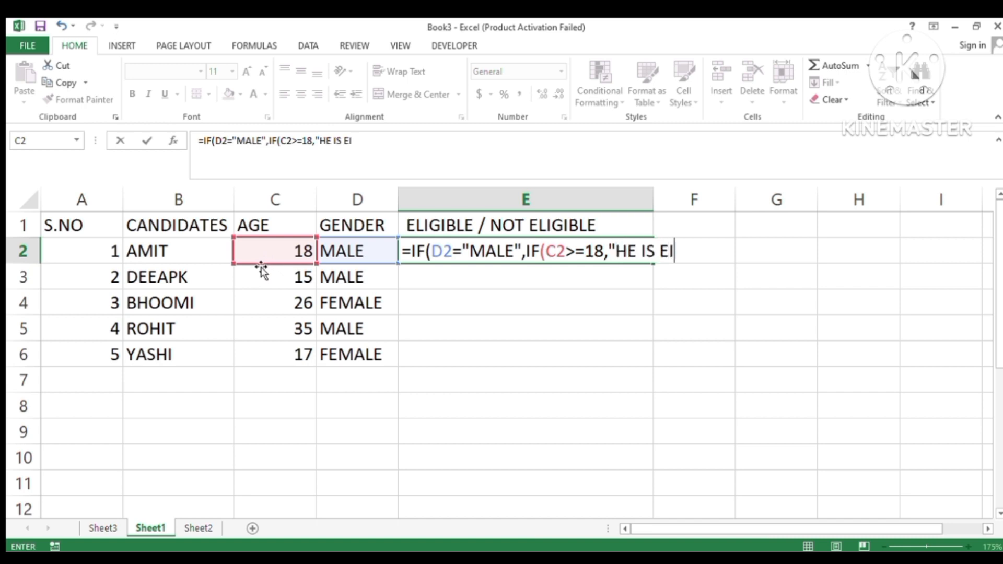
key("BackSpace")
key("BackSpace")
type("LIGIB")
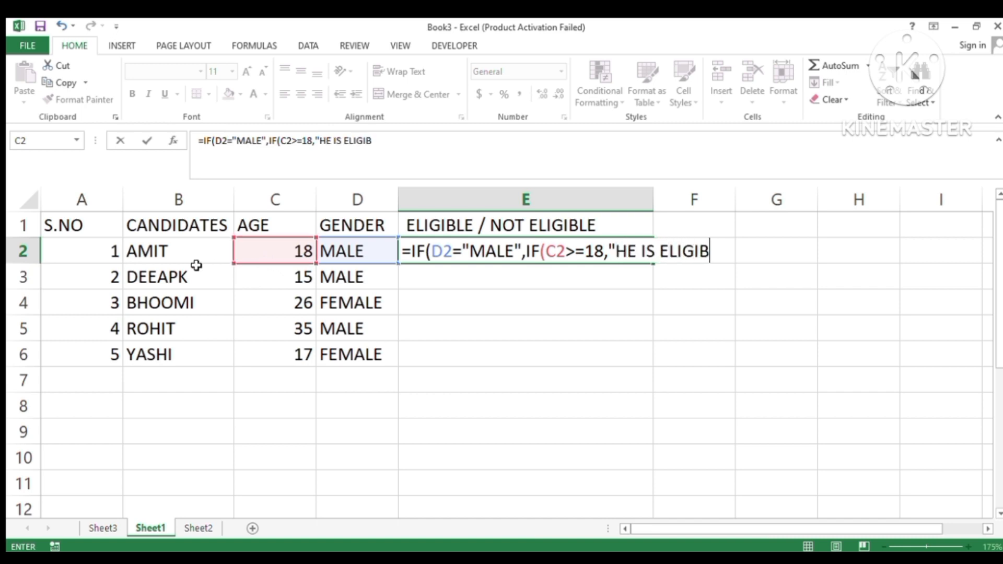
type("LE FOR VOTE\"")
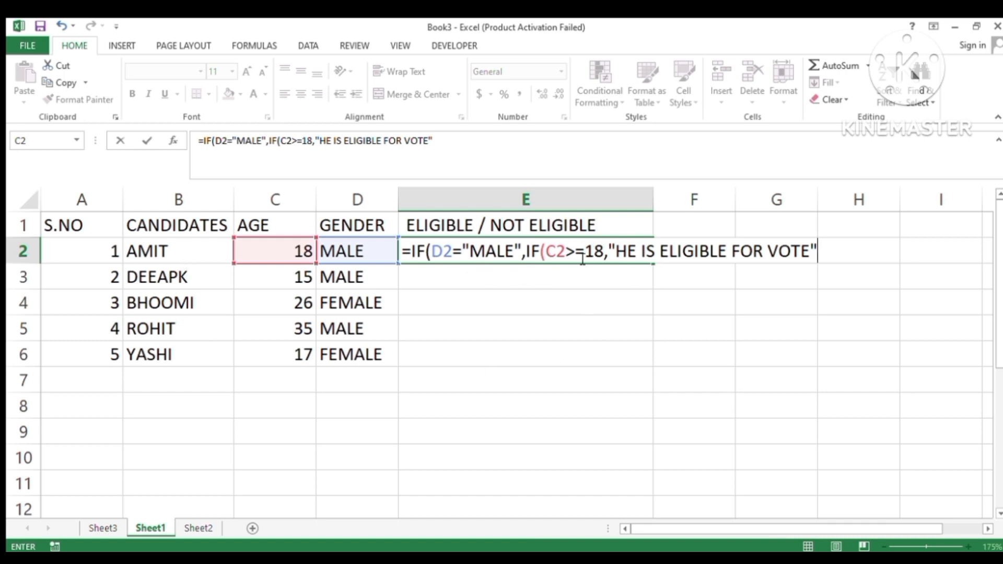
Step: Add "HE IS NOT ELIGIBLE FOR VOTE" as the nested IF's false result, then close that IF with a parenthesis and a comma
left_click_drag(541, 253, 604, 256)
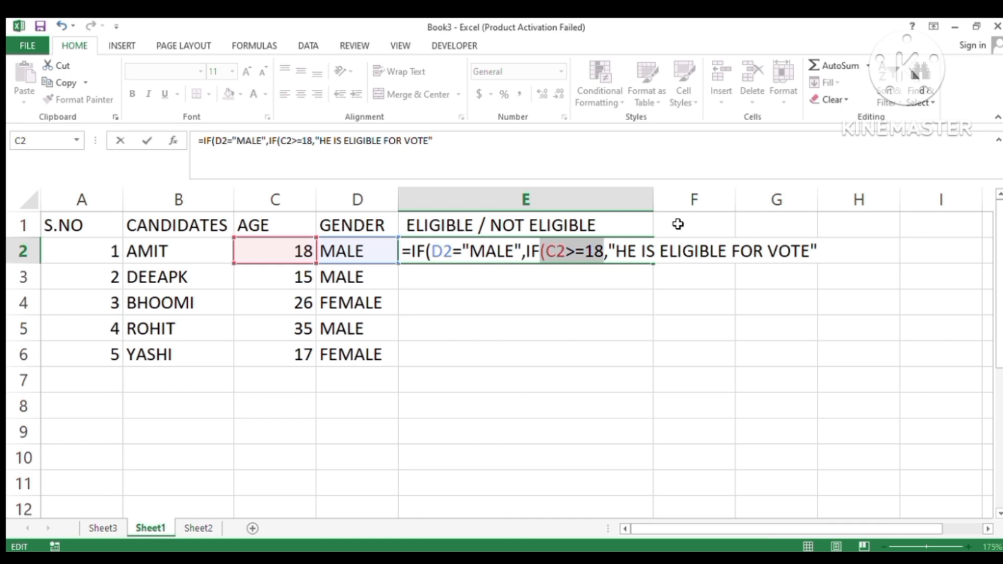
left_click(819, 252)
type(",\"HE IS ELIGIBLE FO")
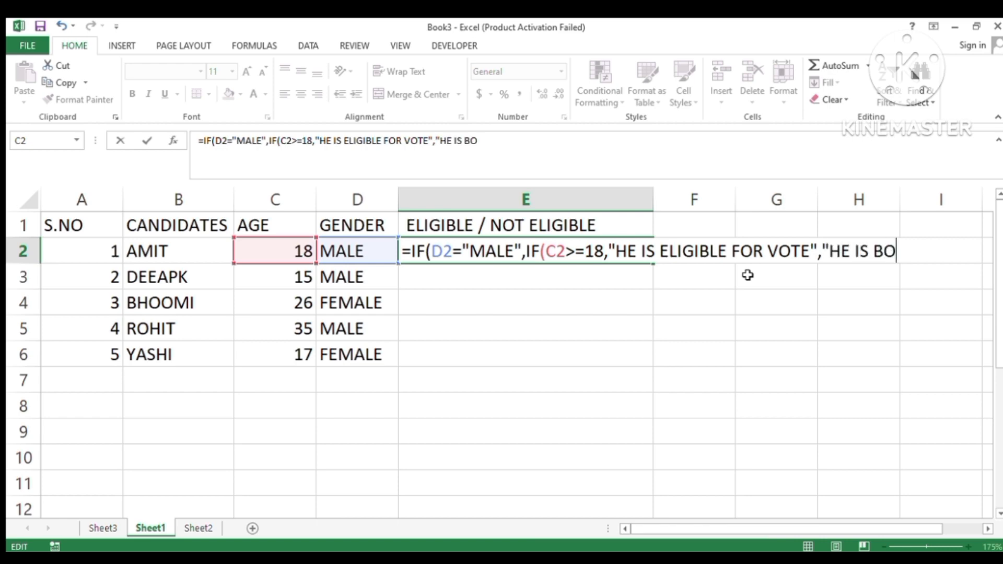
key("BackSpace")
key("BackSpace")
type("NOTE")
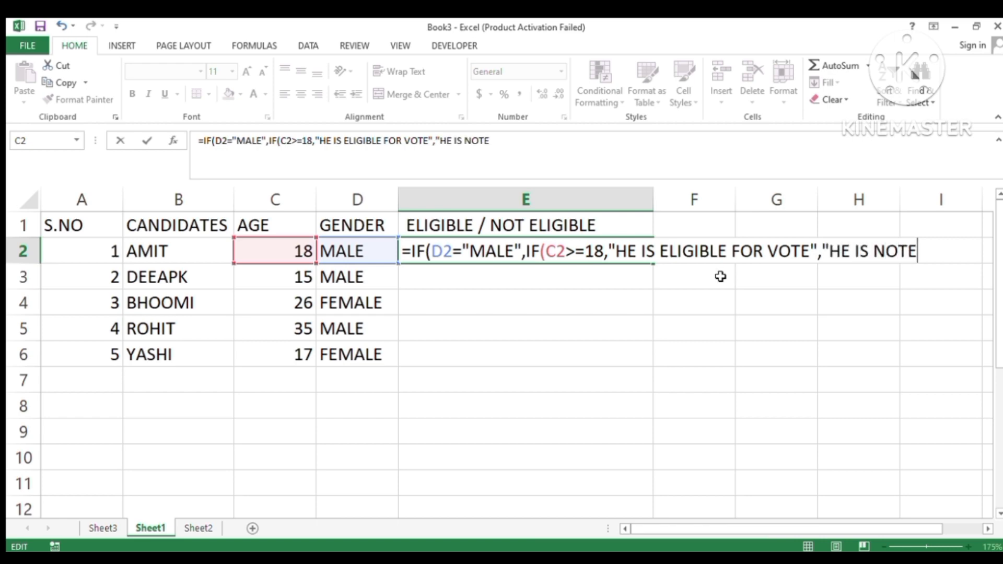
key("BackSpace")
type("ELIGIBLE")
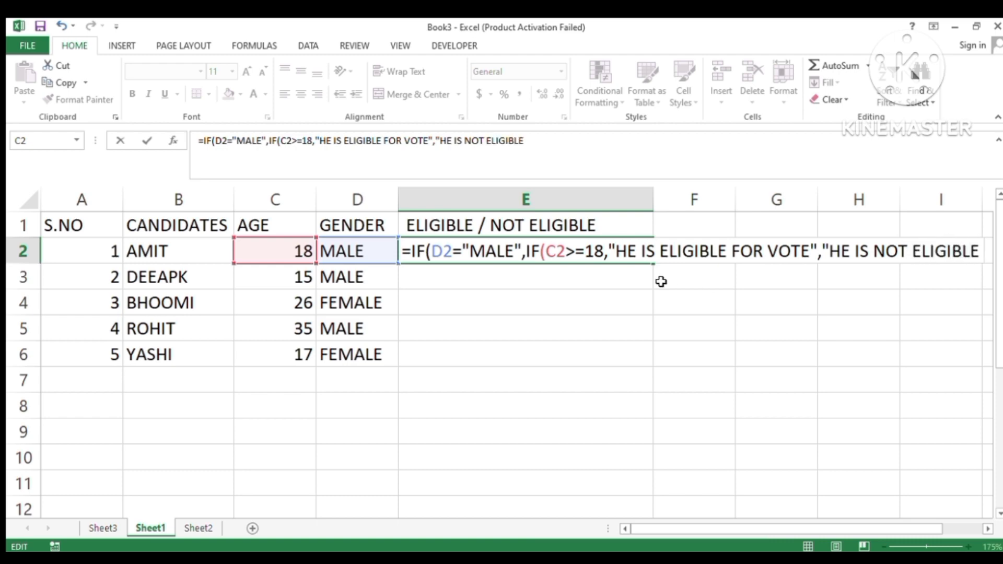
type(" FOR VOTE\"")
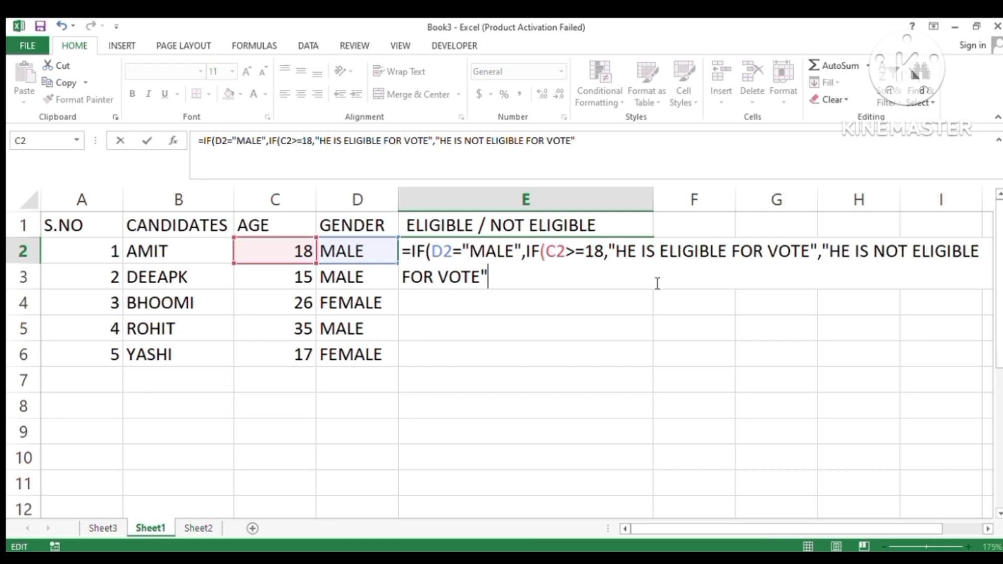
type(")")
left_click_drag(546, 252, 497, 284)
left_click(506, 280)
Step: Nest a second IF as the outer false part, testing C2>=18 with "SHE IS ELIGIBLE FOR VOTE" as its true result
left_click_drag(426, 259, 513, 263)
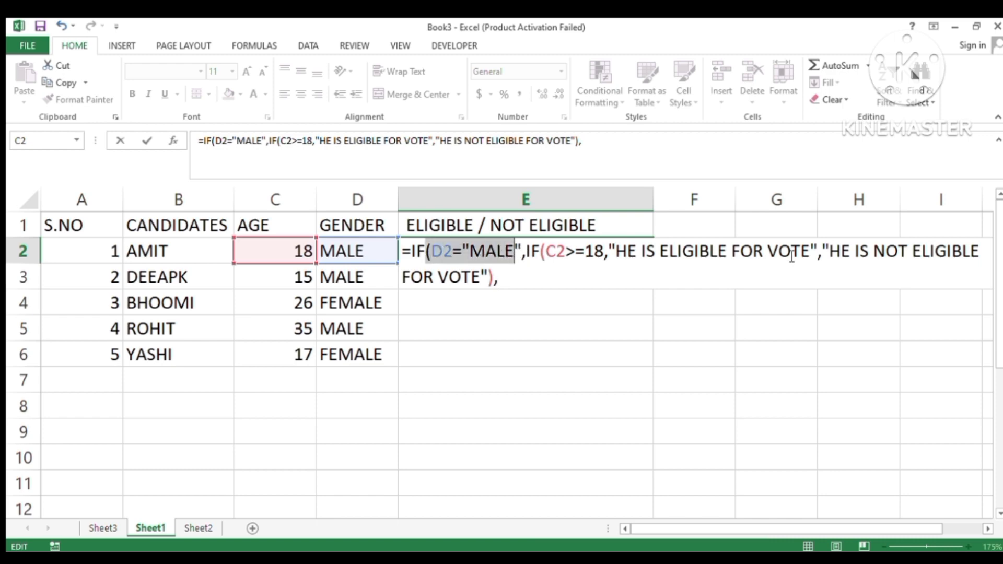
left_click(516, 278)
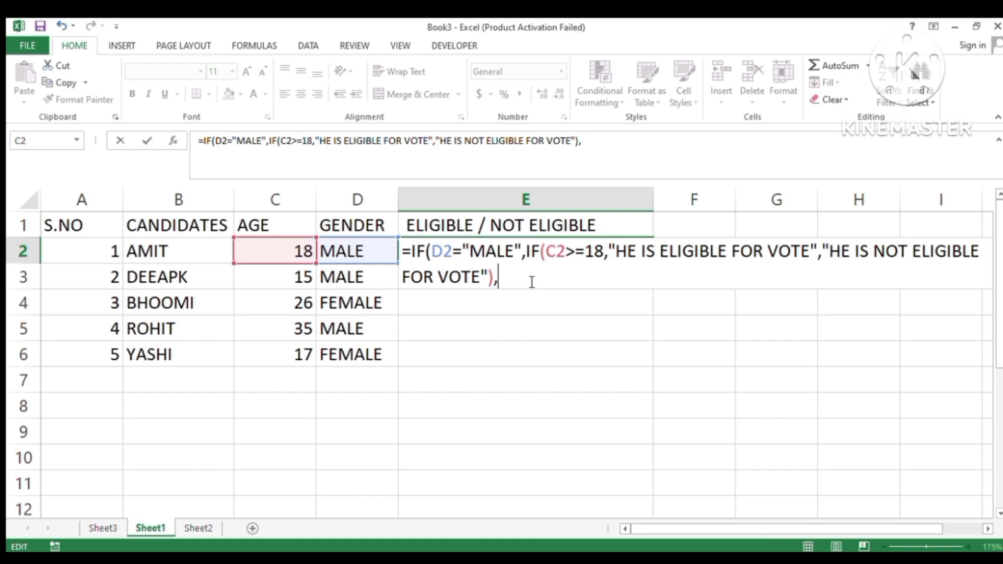
type("IF(")
left_click(277, 248)
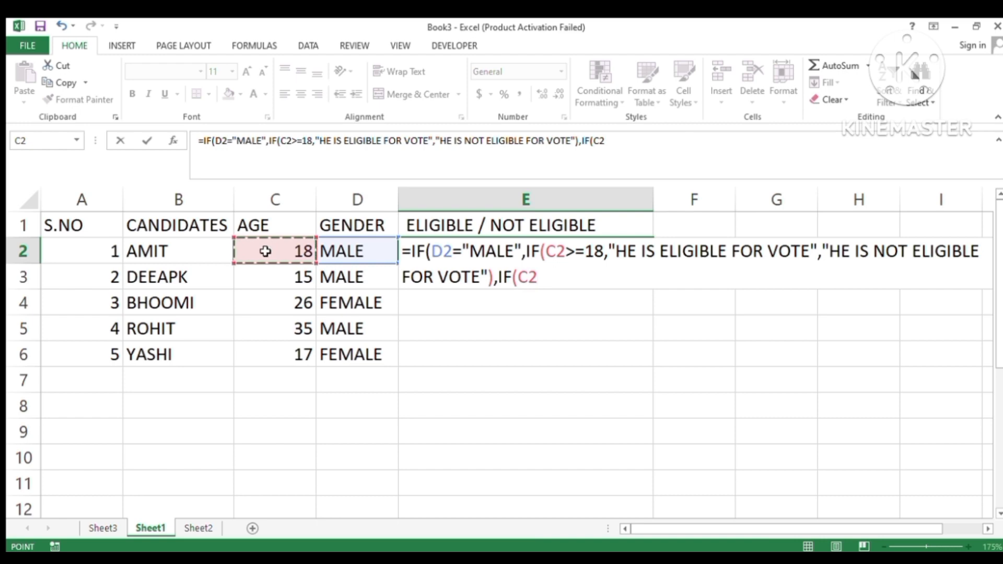
type(">=18")
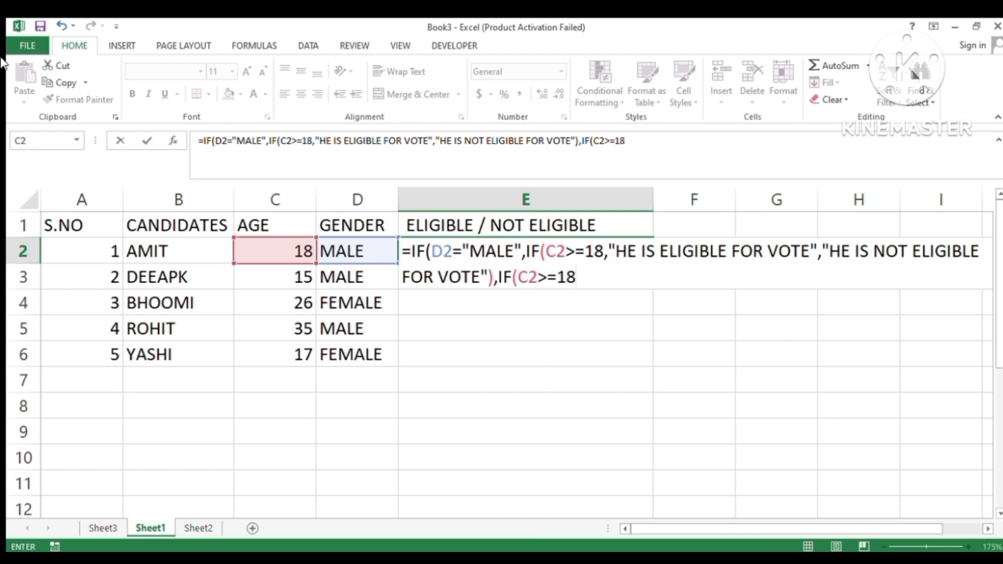
type(",\"SHE IS ELI")
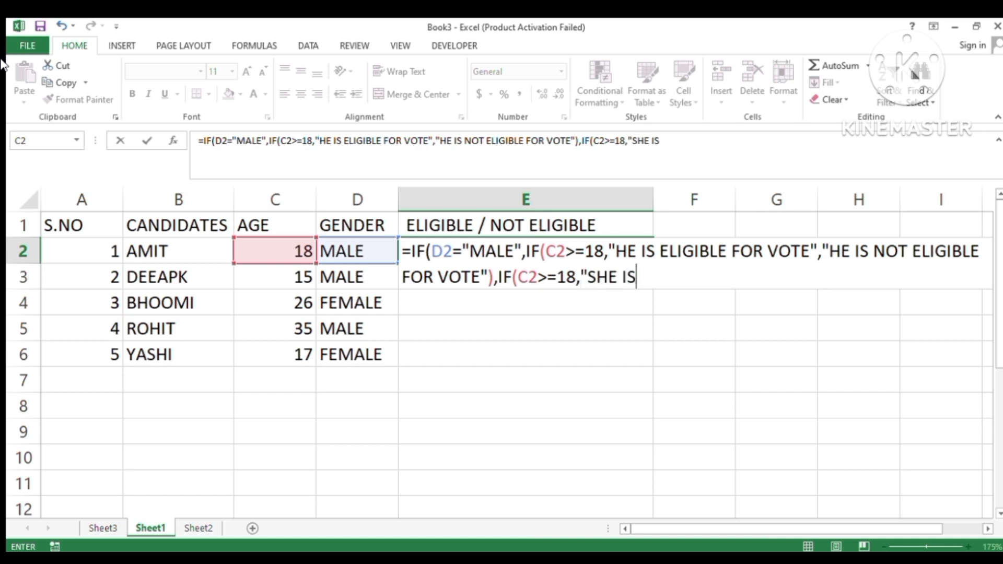
type("GIBLE FOR ")
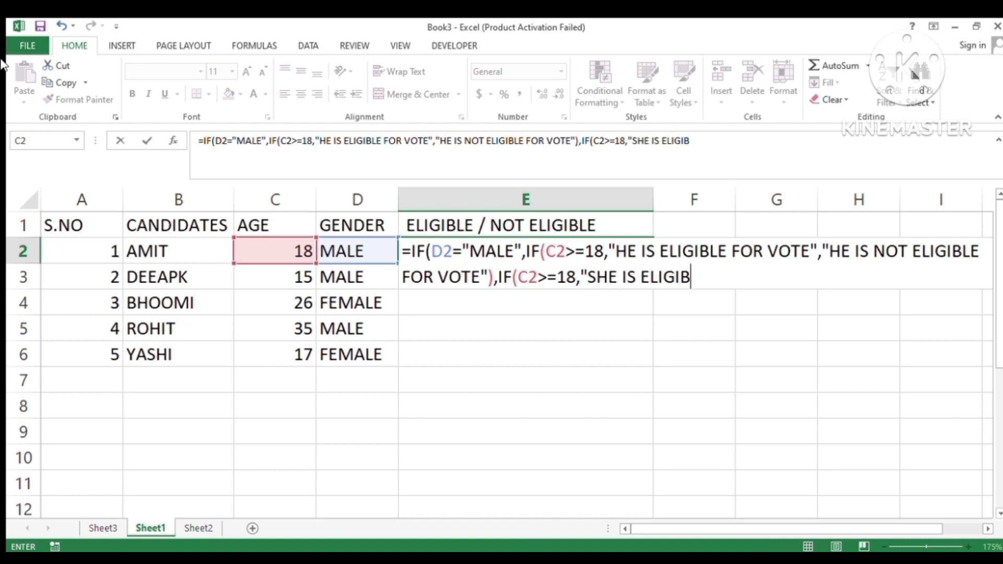
type("VOTE\"")
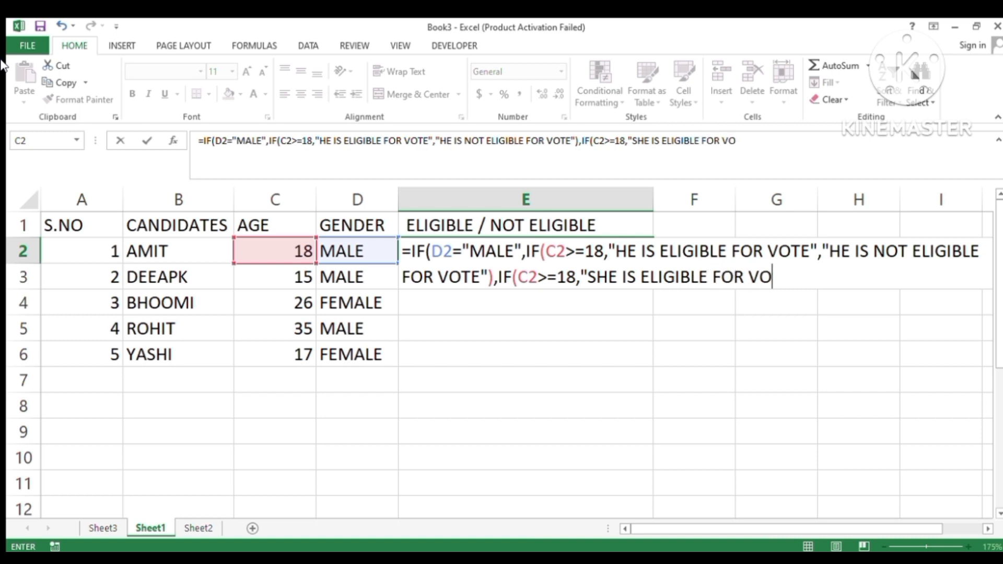
Step: Add "SHE IS NOT ELIGIBLE FOR VOTE" as the second nested IF's false result, close both IFs, and enter the E2 formula
type(",\"SHI")
key("BackSpace")
type("E IS NOT ELIG")
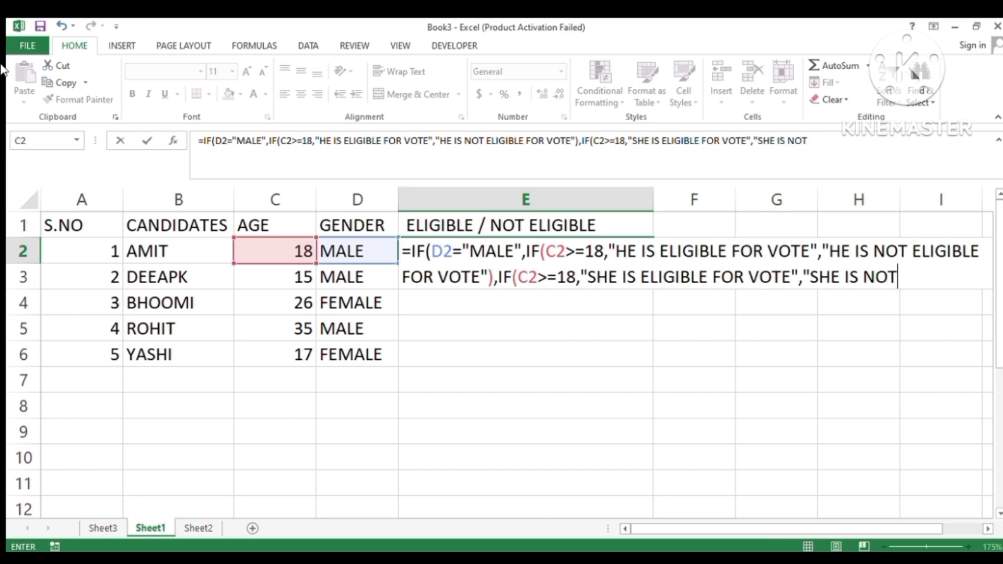
type("IBLE FOR VO")
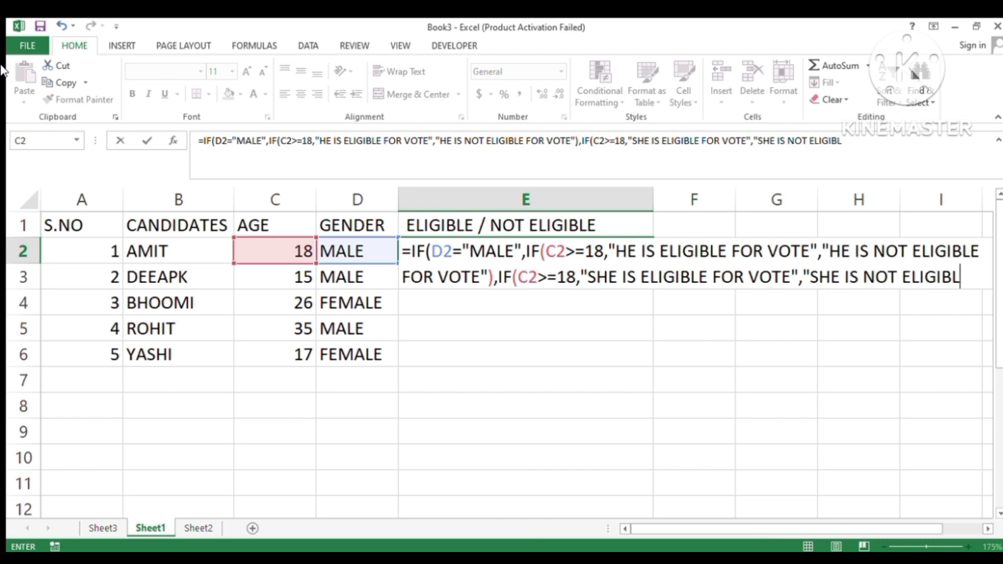
type("TE\"")
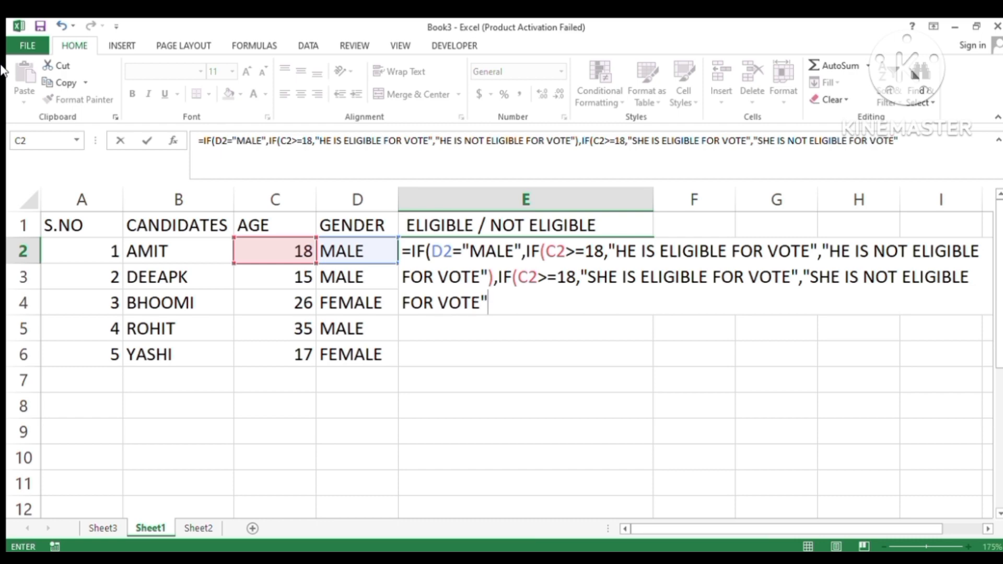
type("))")
key("Return")
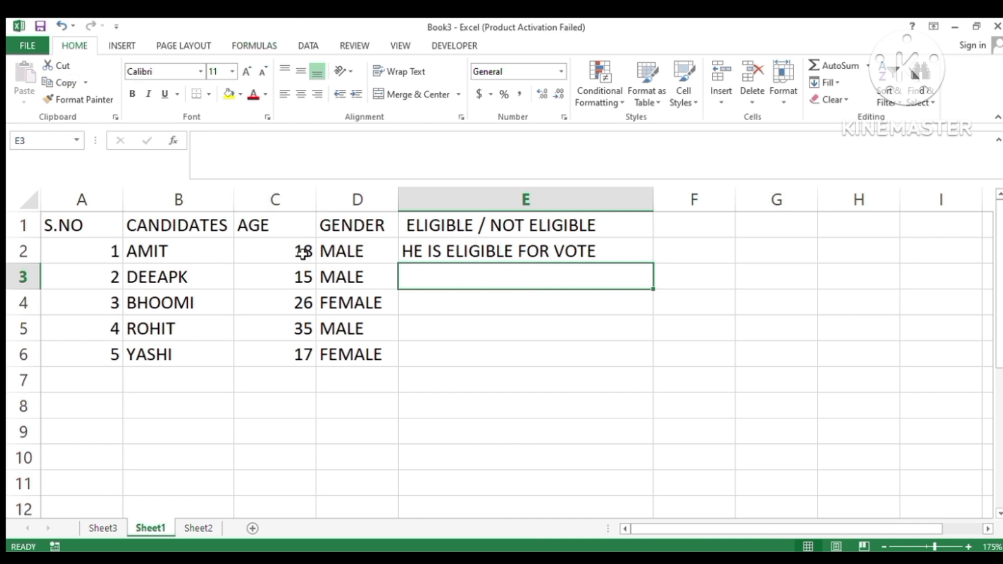
Step: Fill the E2 eligibility formula down through E7
left_click(582, 256)
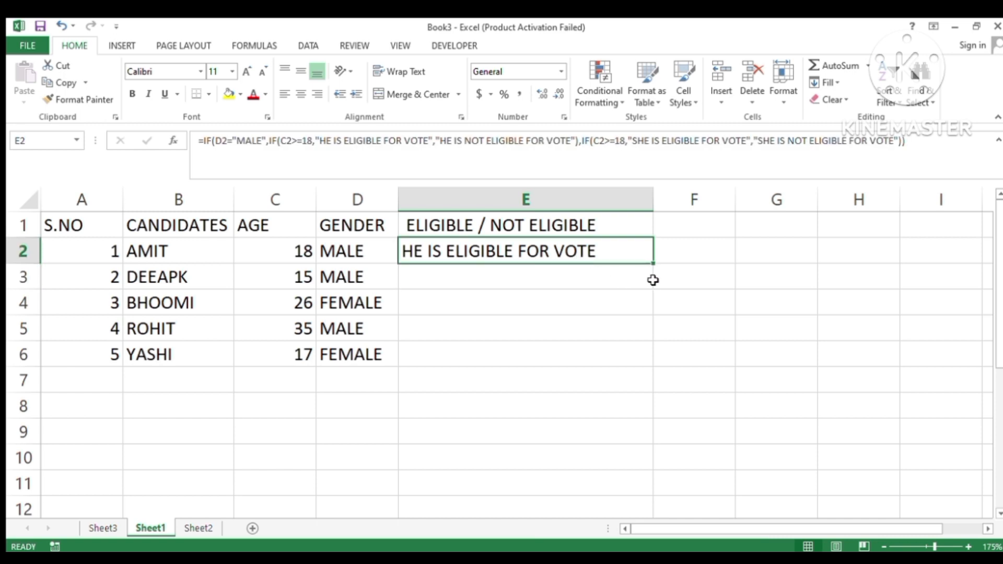
left_click_drag(651, 267, 657, 392)
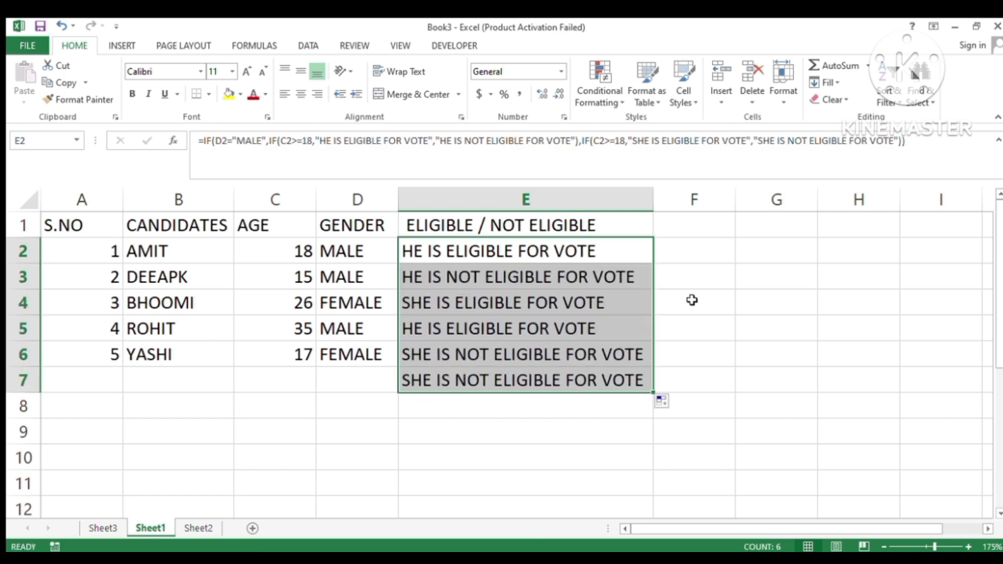
left_click(692, 305)
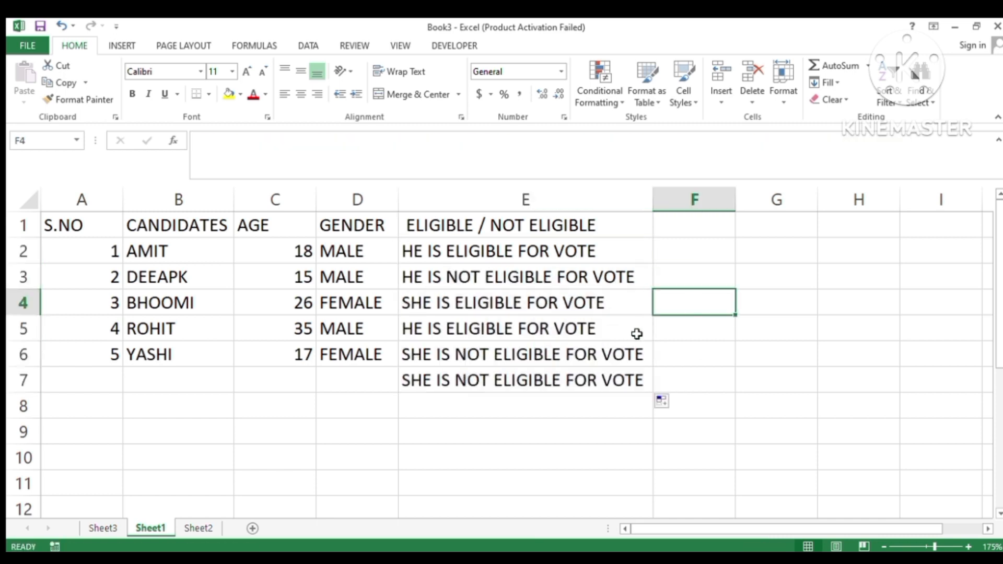
Step: Check each candidate's eligibility result in column E against the age and gender in the same row
left_click_drag(298, 253, 356, 268)
left_click(366, 257)
left_click(416, 254)
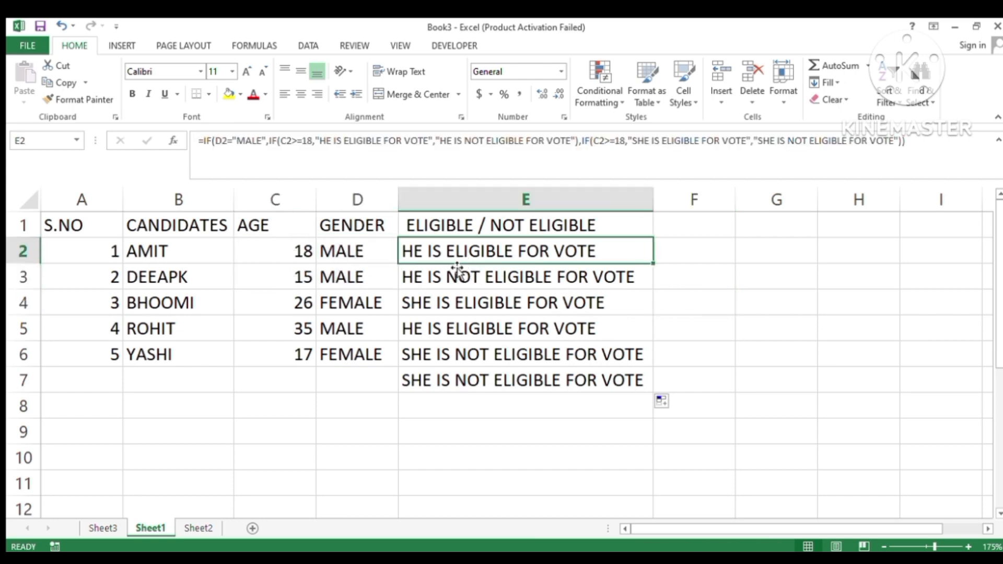
left_click(384, 287)
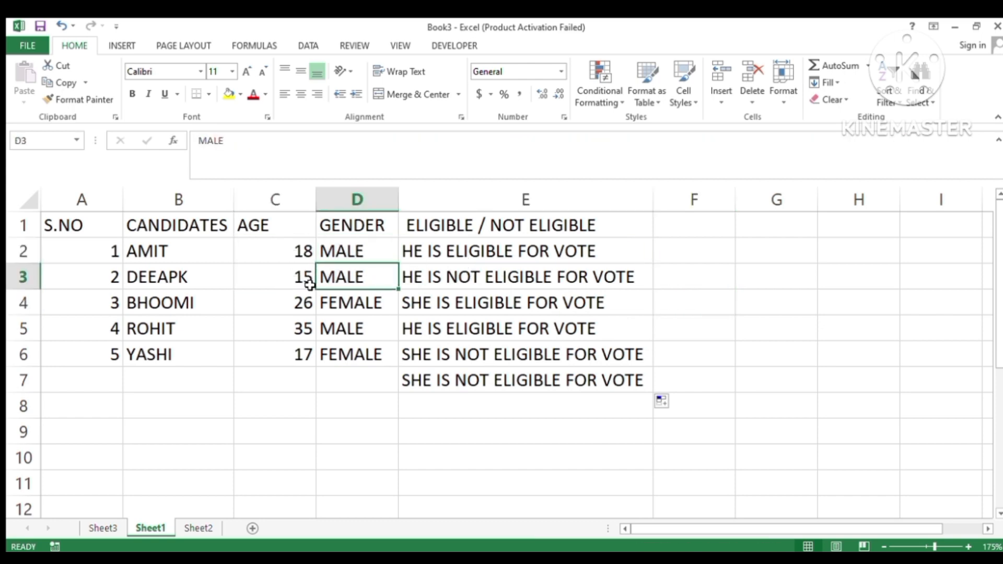
left_click(428, 285)
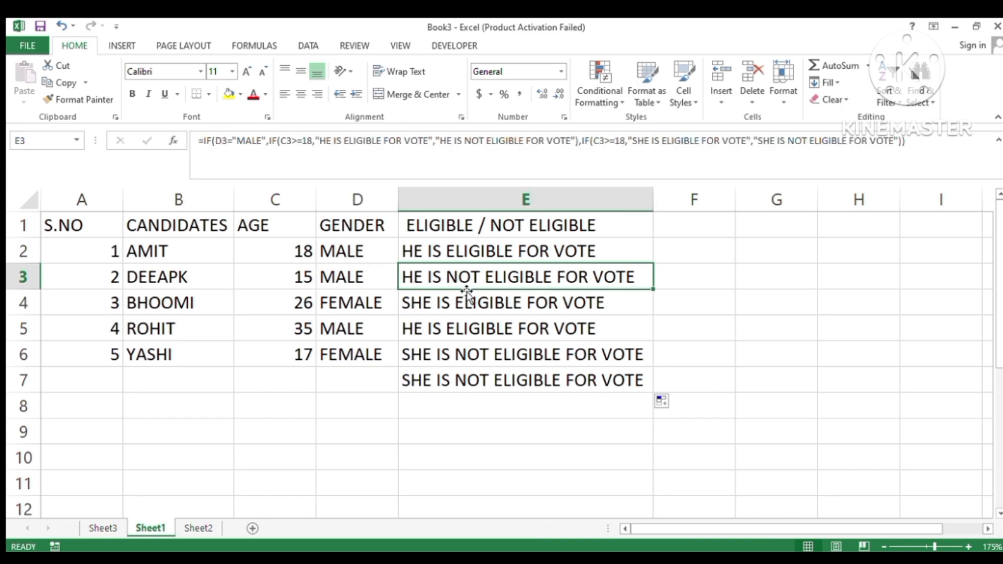
left_click(459, 306)
left_click(365, 309)
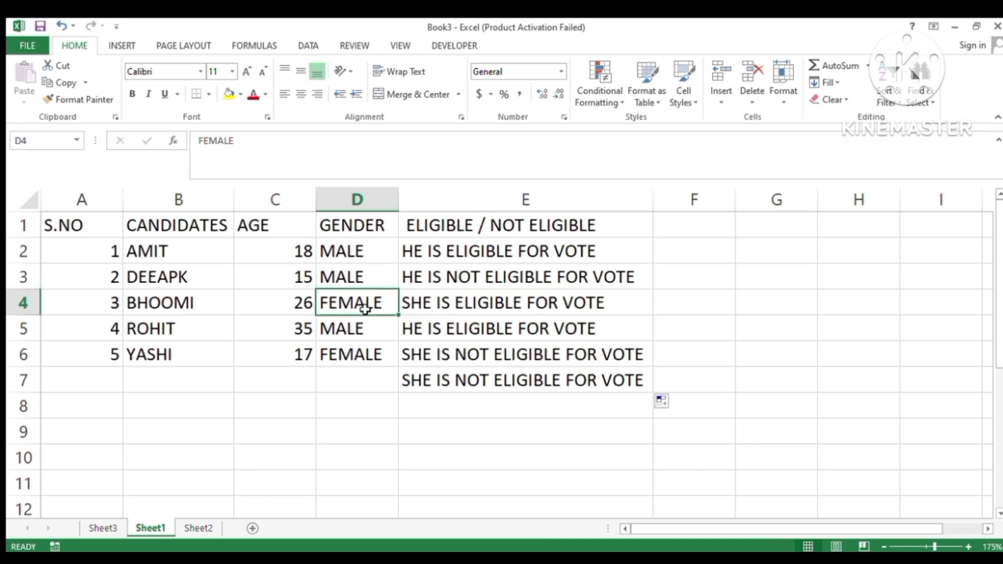
left_click(295, 299)
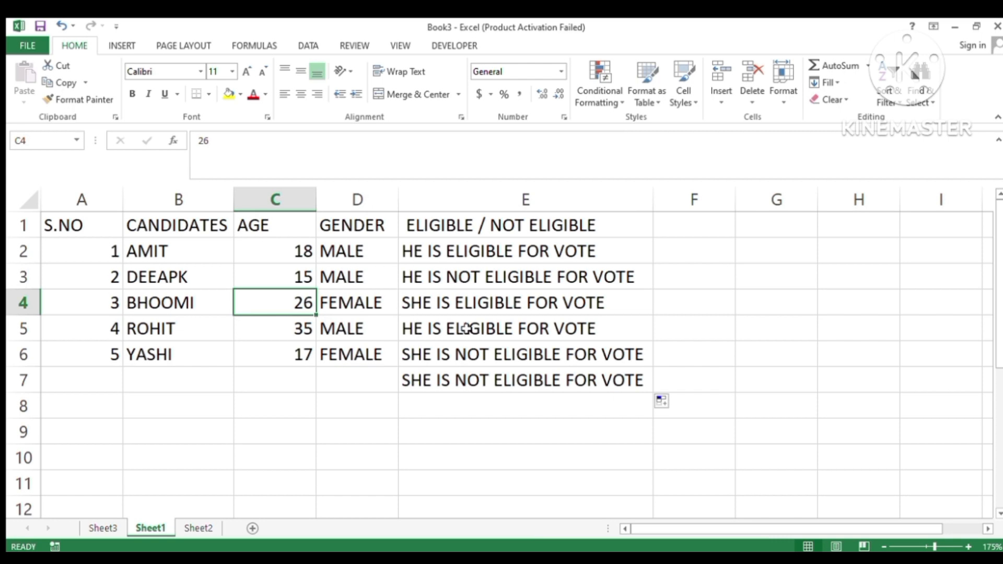
left_click(337, 355)
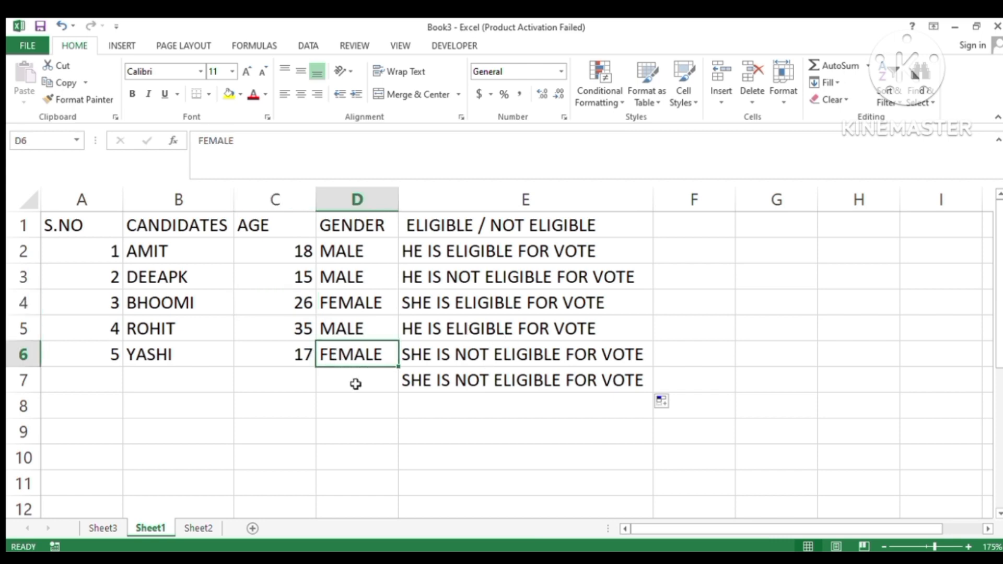
Step: Check the age in C6 against the eligibility result in the same row
left_click(287, 352)
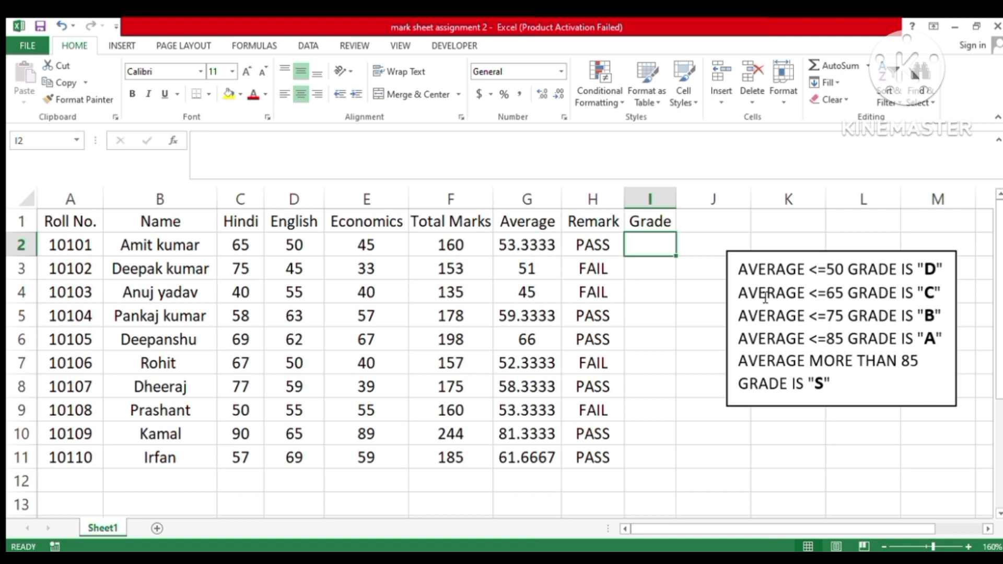
Step: Start the grade formula in I2 with an IF testing G2<=50 and "D" as its true result
type("=")
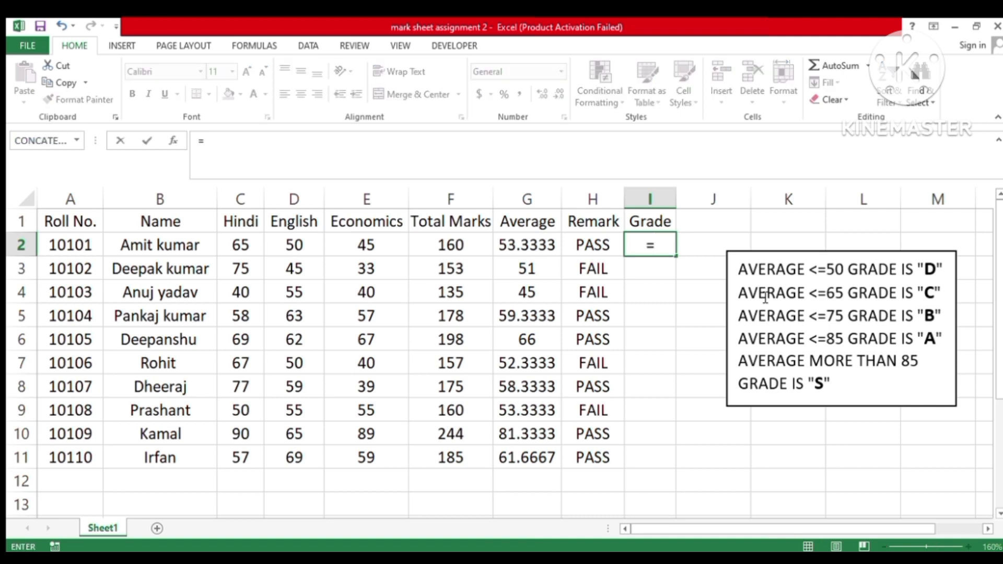
type("IF(")
key("Left")
key("Left")
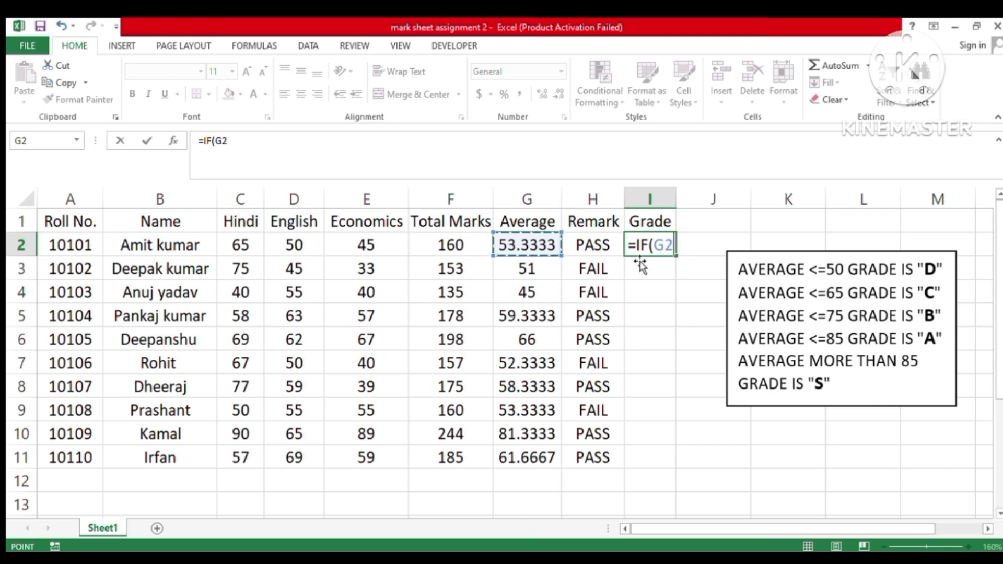
type("=")
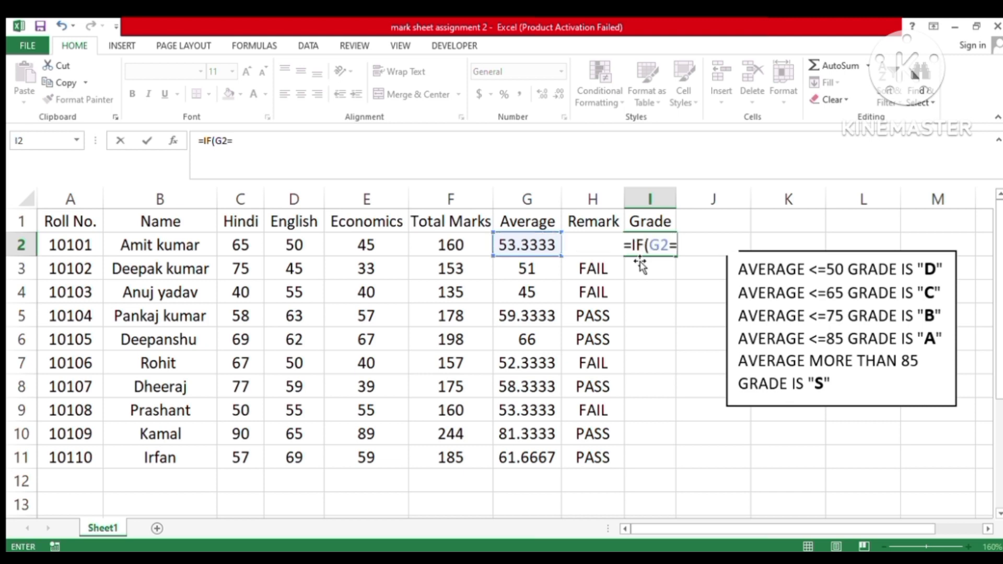
key("BackSpace")
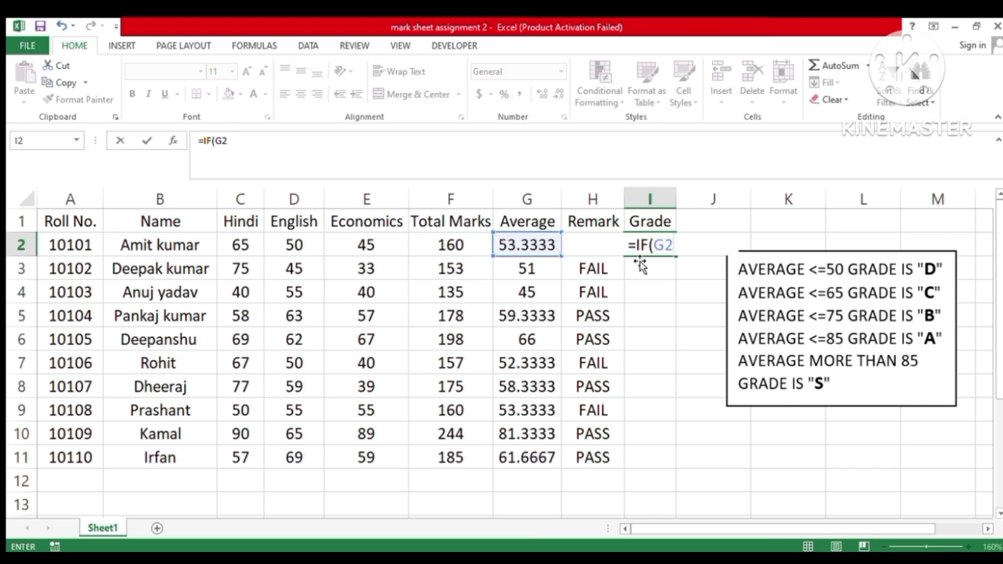
type("<=")
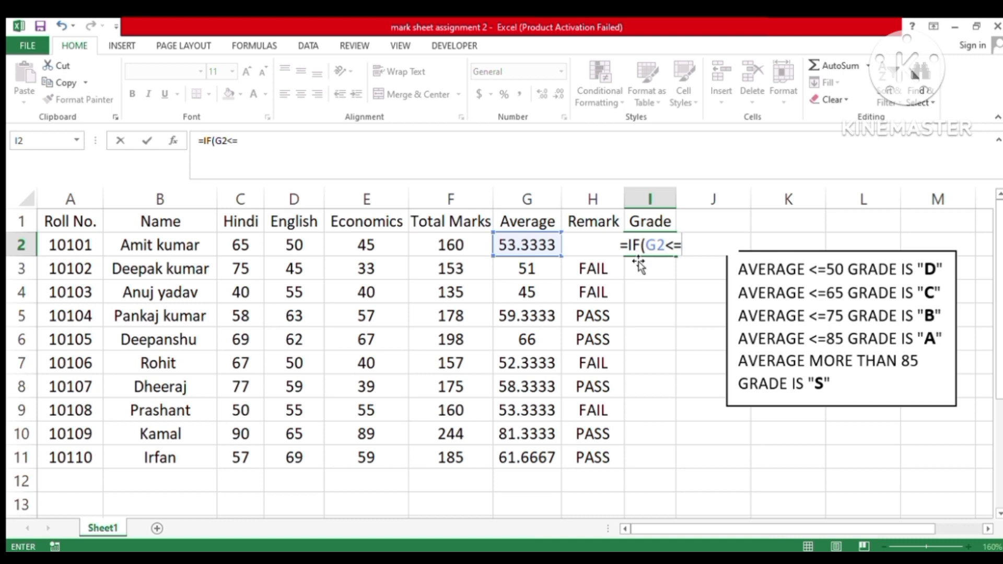
type("50")
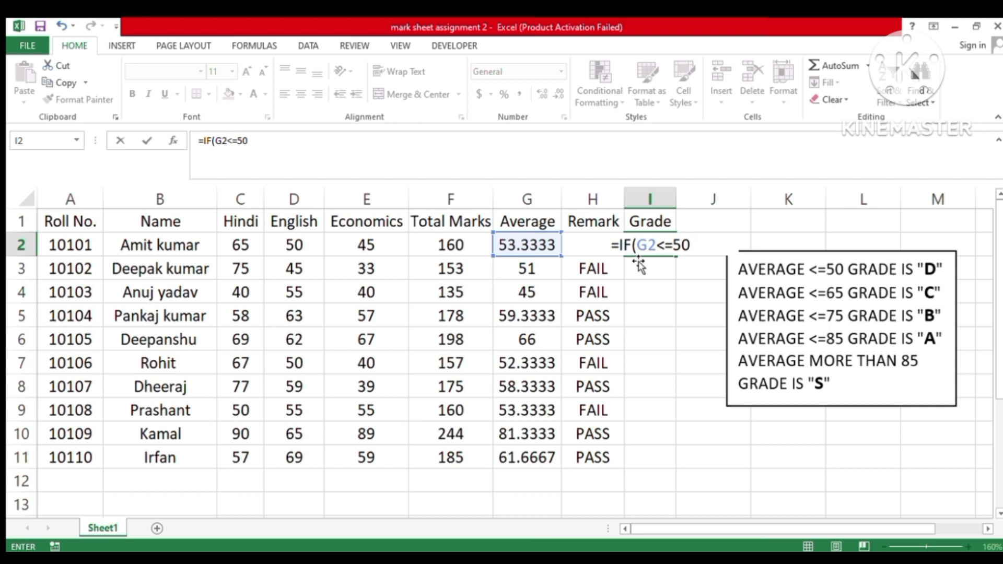
type(",")
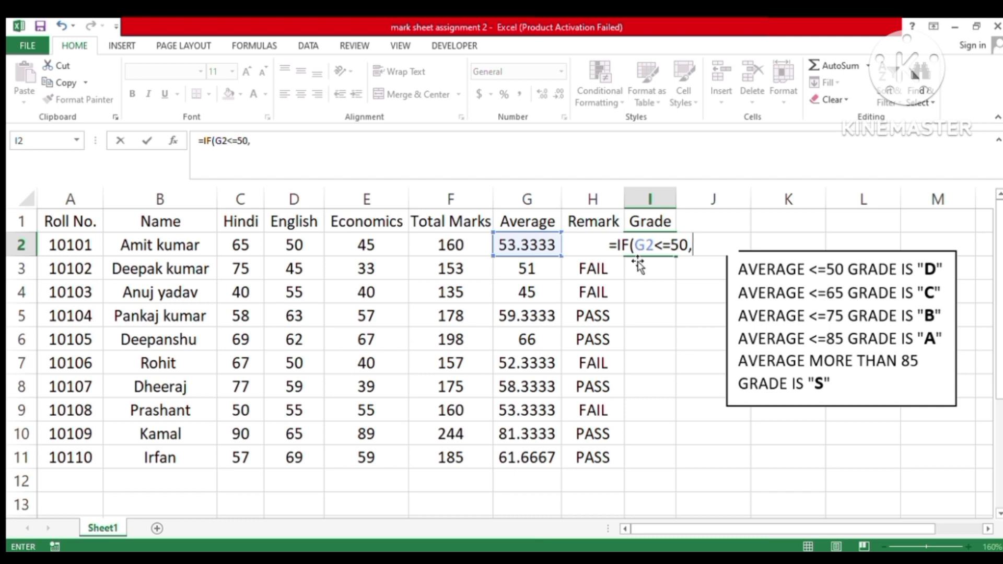
type("\"D\"")
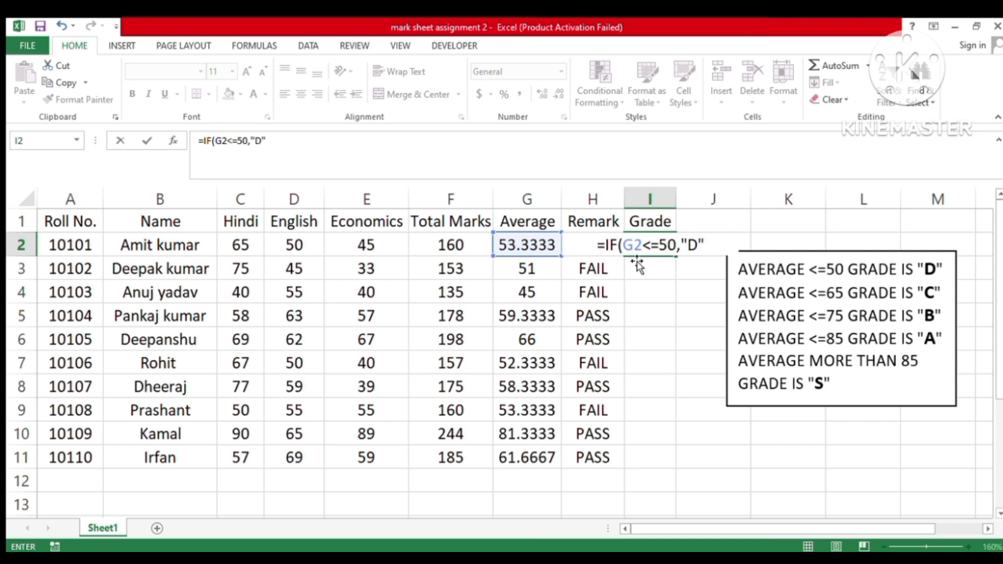
type(",")
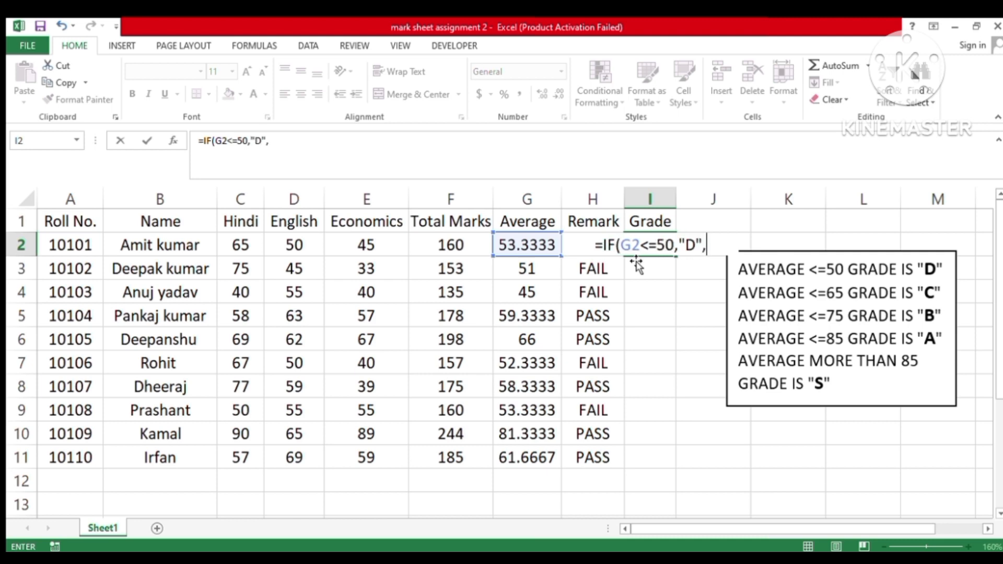
Step: Nest a second IF as the false part, testing G2<=65 with "C" as its true result
type("IF(")
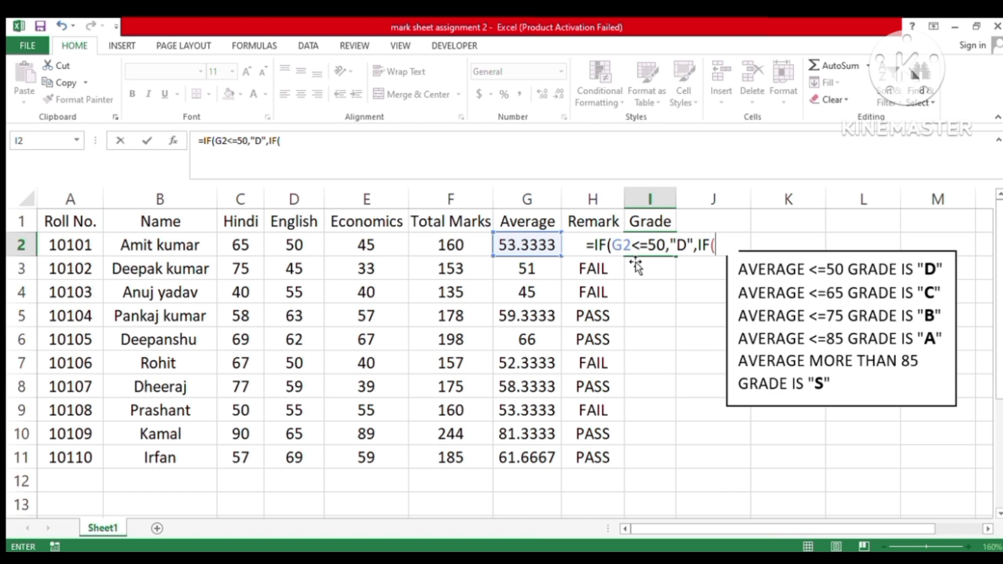
key("Left")
key("Left")
type("<=65")
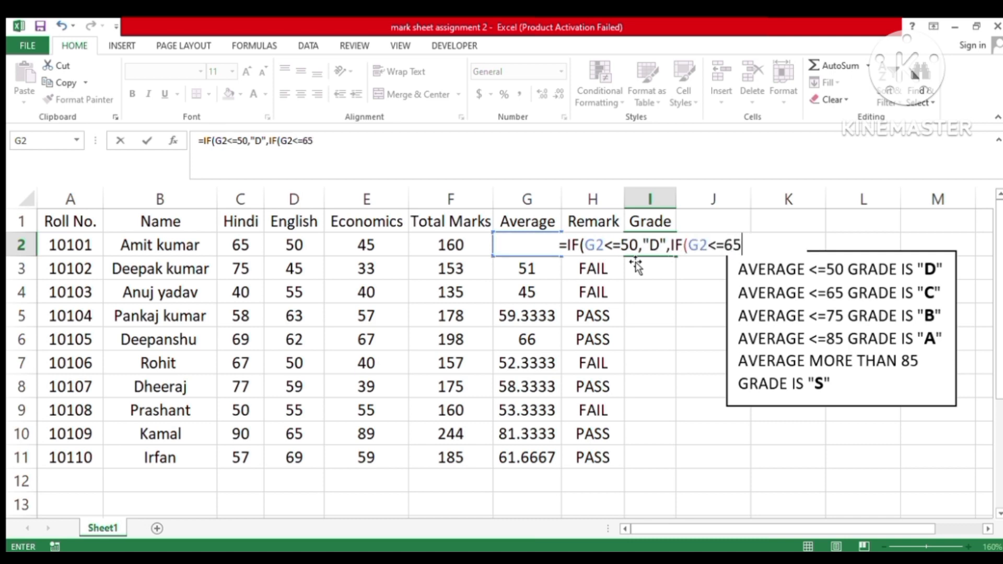
type(",")
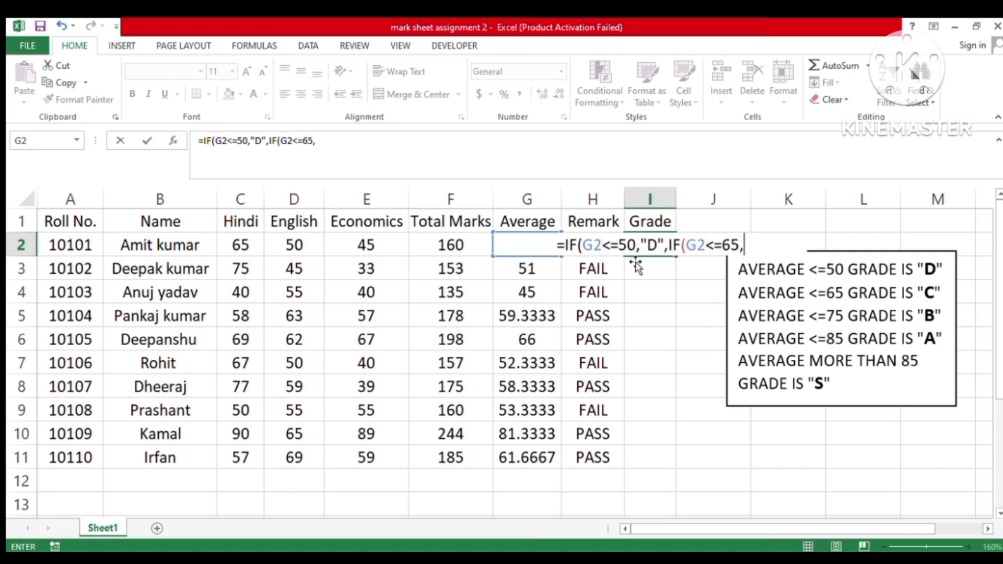
type("\"C\"")
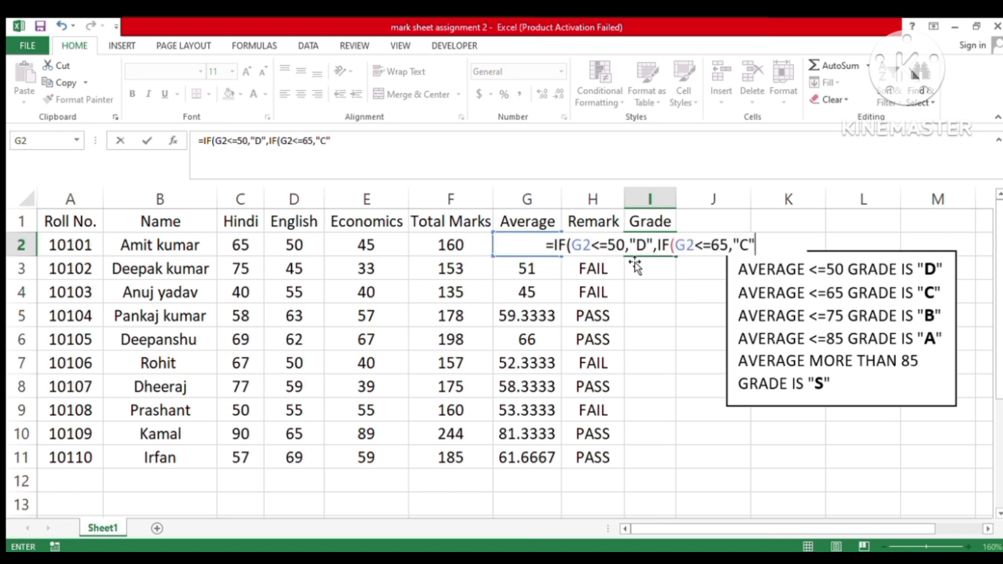
Step: Nest a third IF as the next false part, testing G2<=75 with "B" as its true result
type(",IF(")
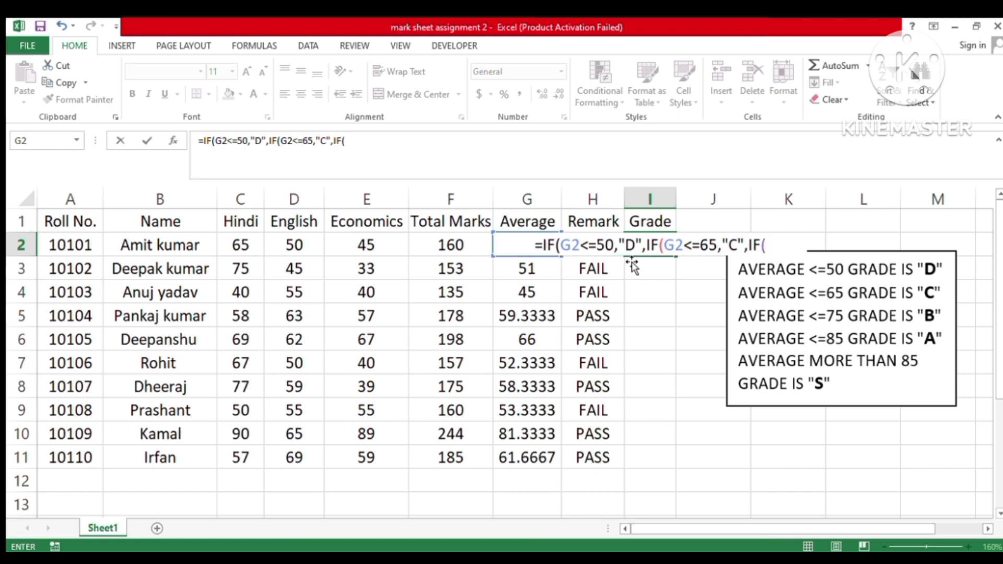
key("Left")
key("Left")
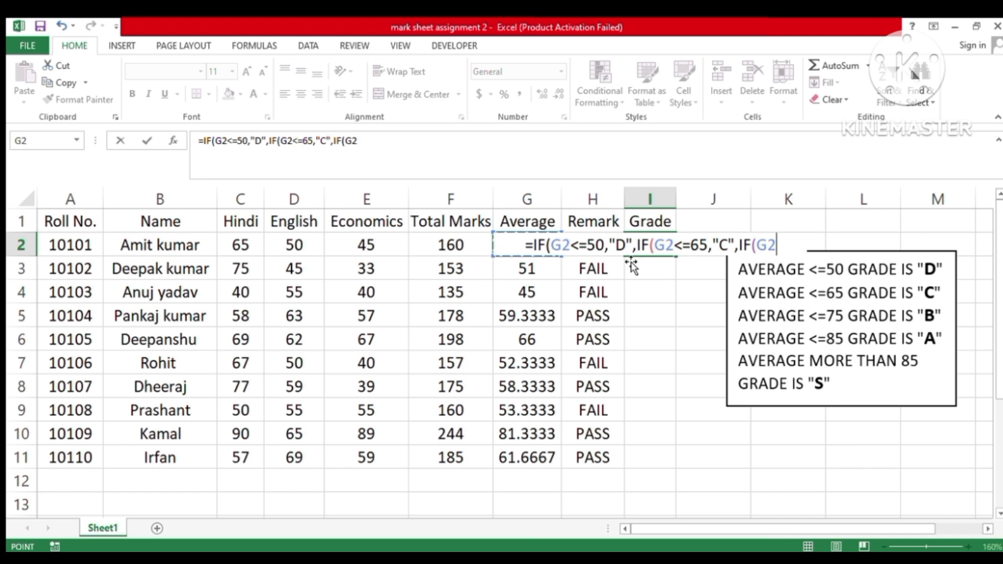
type("<=75")
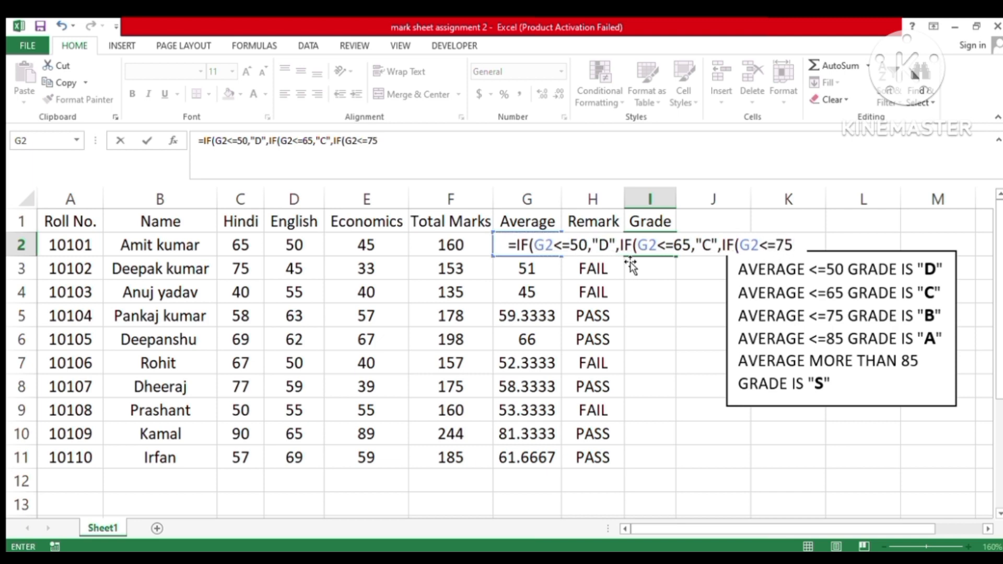
type(",\"")
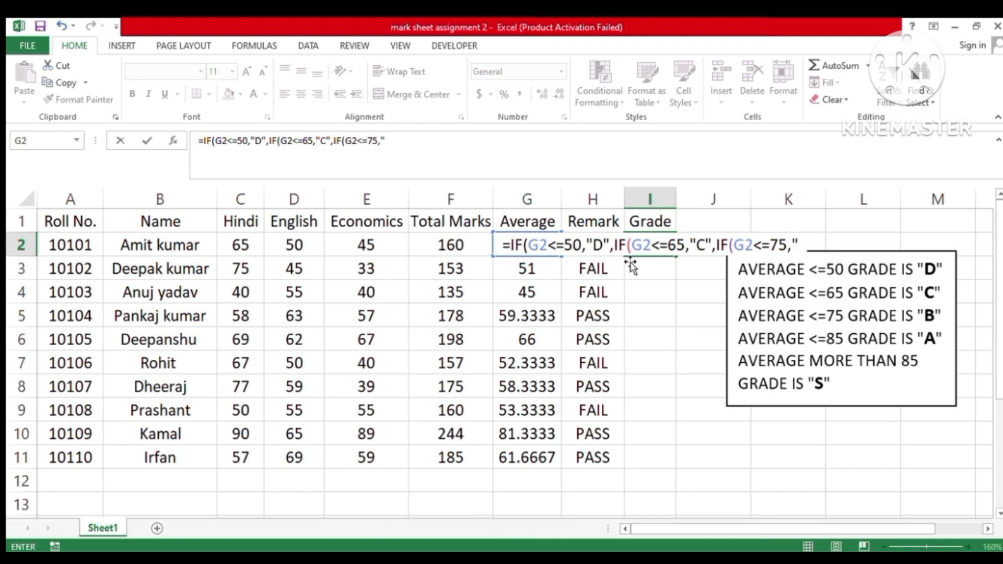
type("B\",")
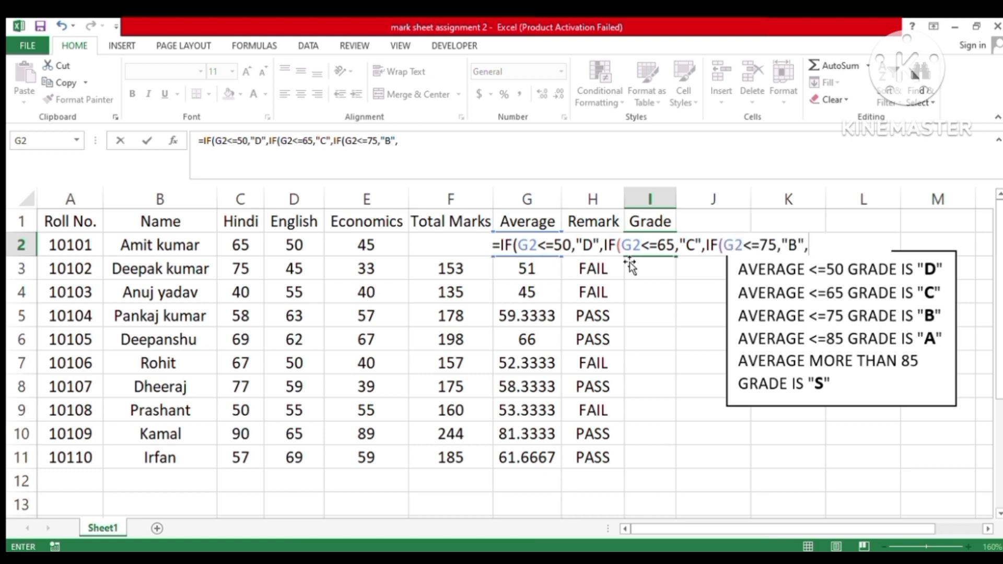
Step: Nest a fourth IF as the next false part, testing G2<=85 with "A" as its true result
type("IF")
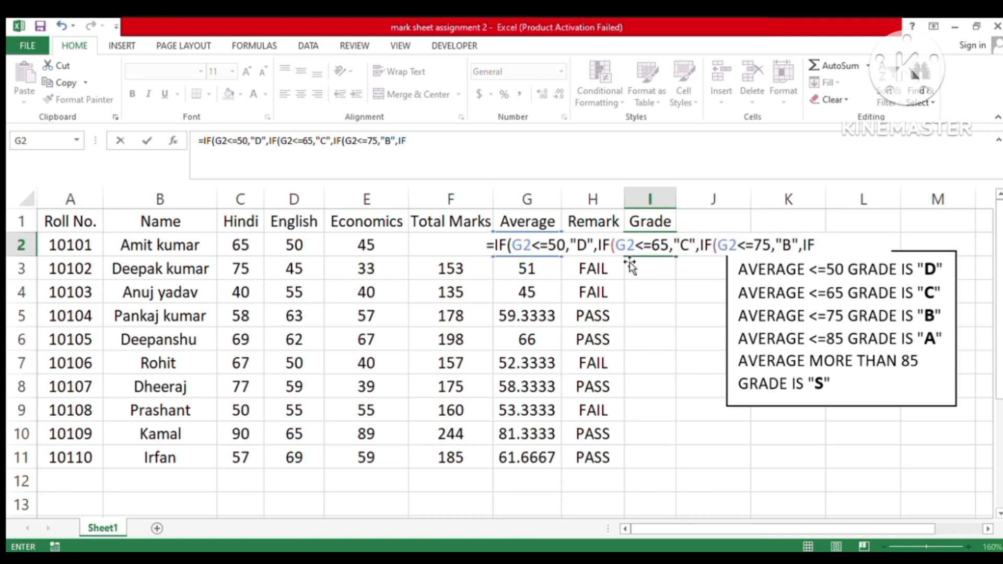
type("(")
key("Left")
key("Left")
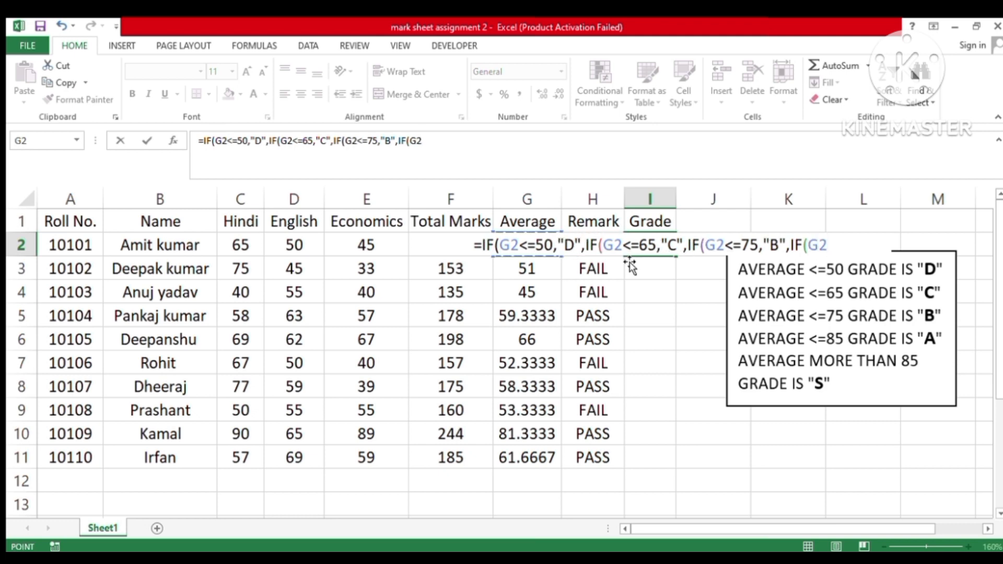
type("<=")
type("8")
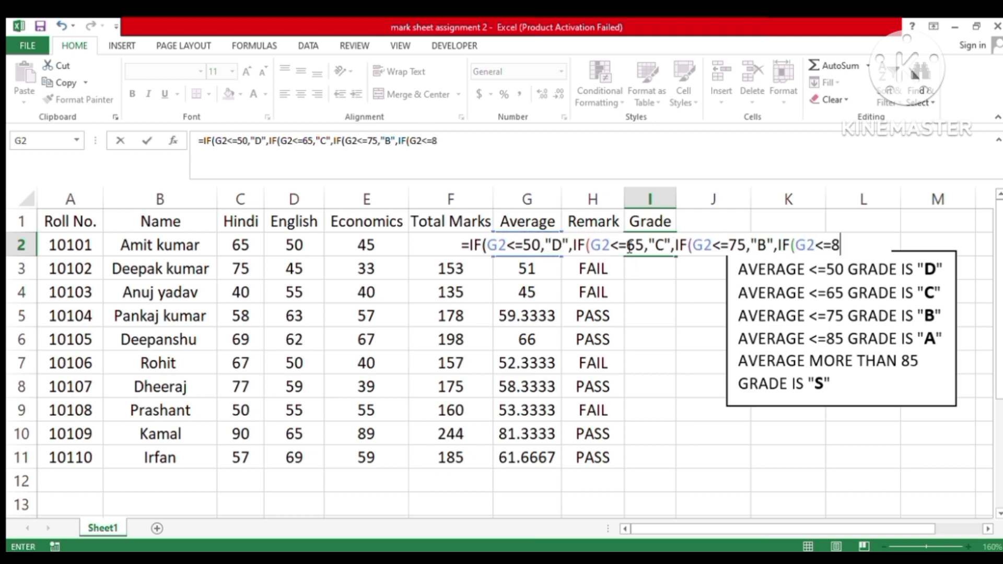
type("5,\"A\"")
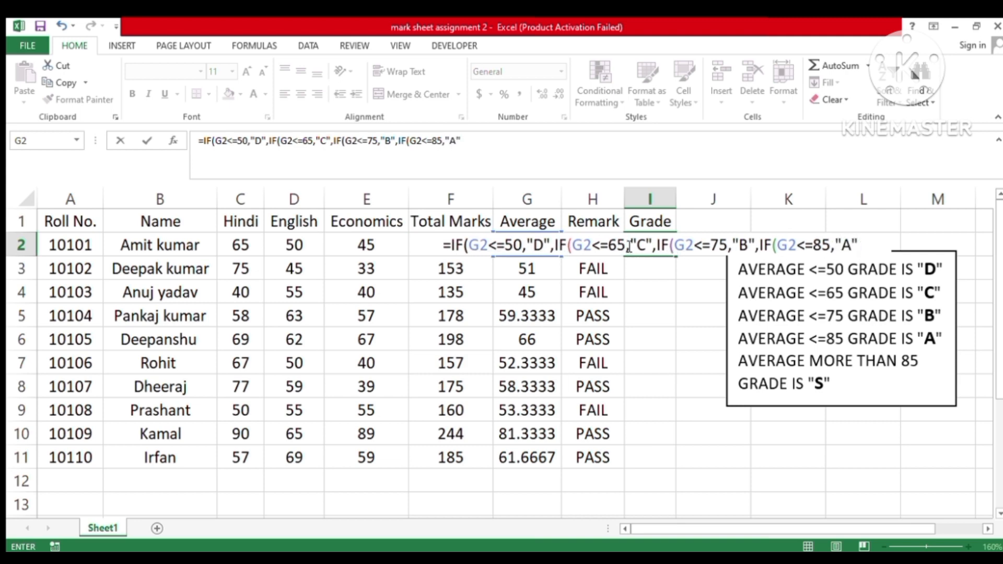
Step: Add "S" as the innermost IF's false result, close all four IFs, and enter the I2 formula
type(",")
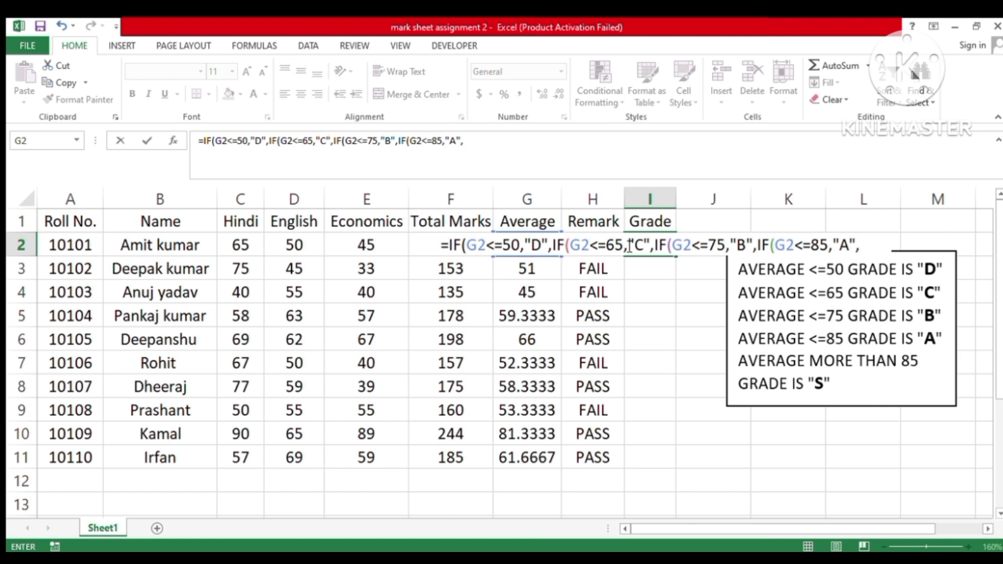
type("\"S\"")
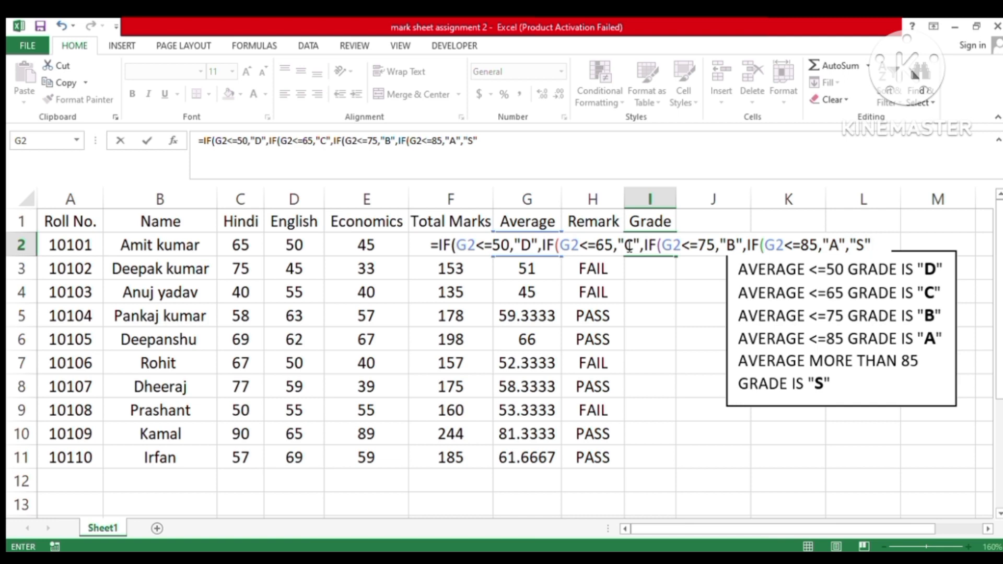
type(")")
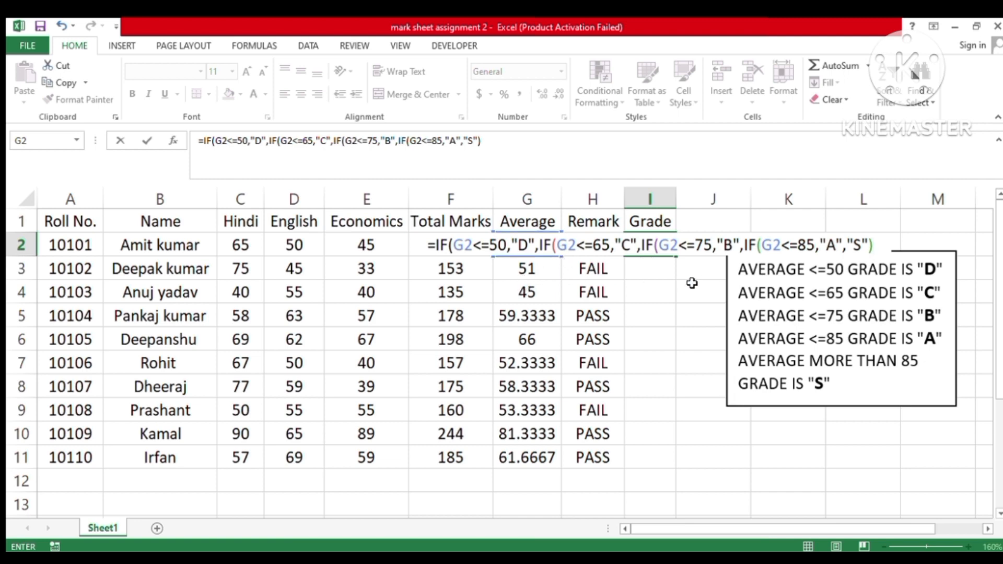
type(")))")
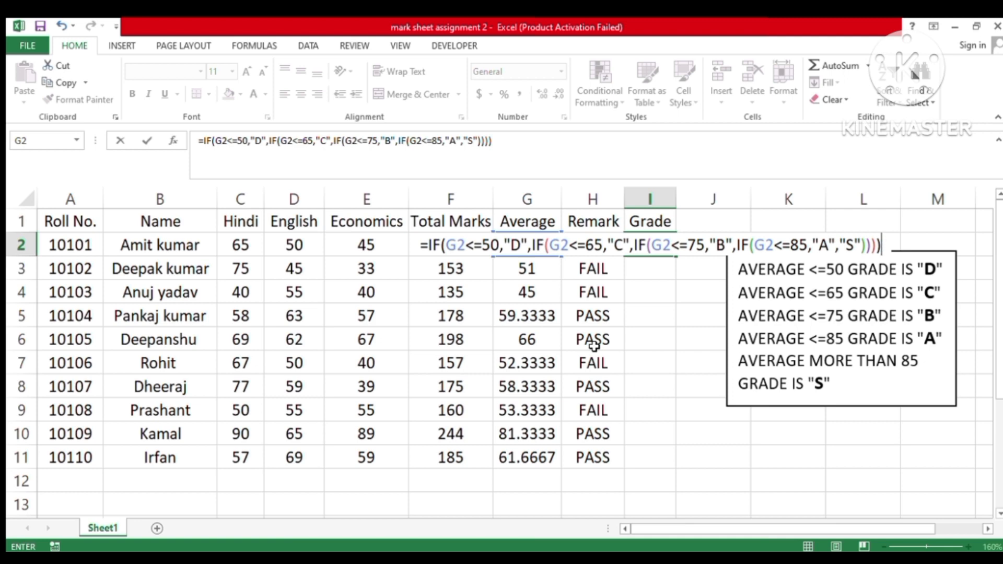
key("Return")
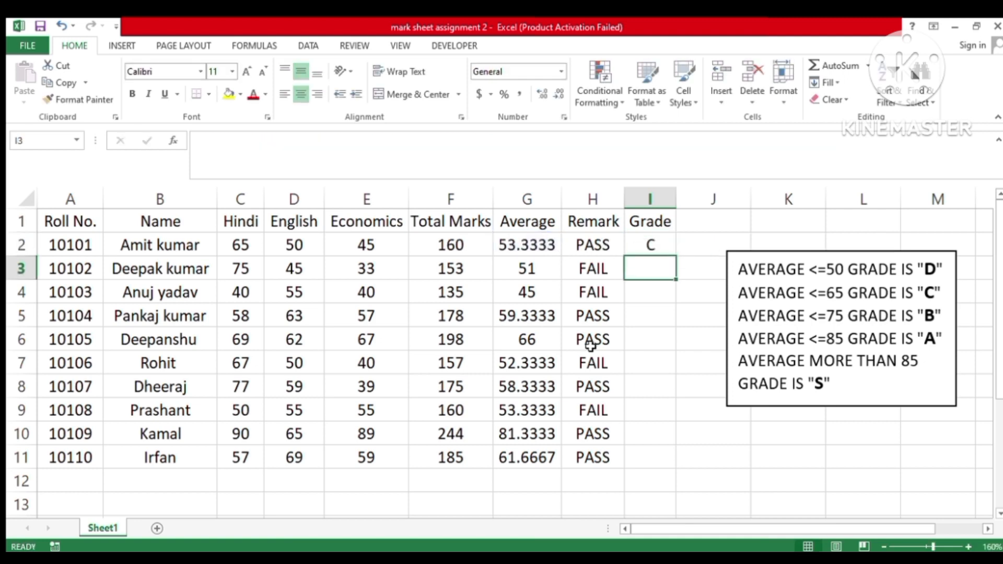
Step: Fill the I2 grade formula down through I6
left_click(652, 245)
left_click_drag(678, 261, 679, 345)
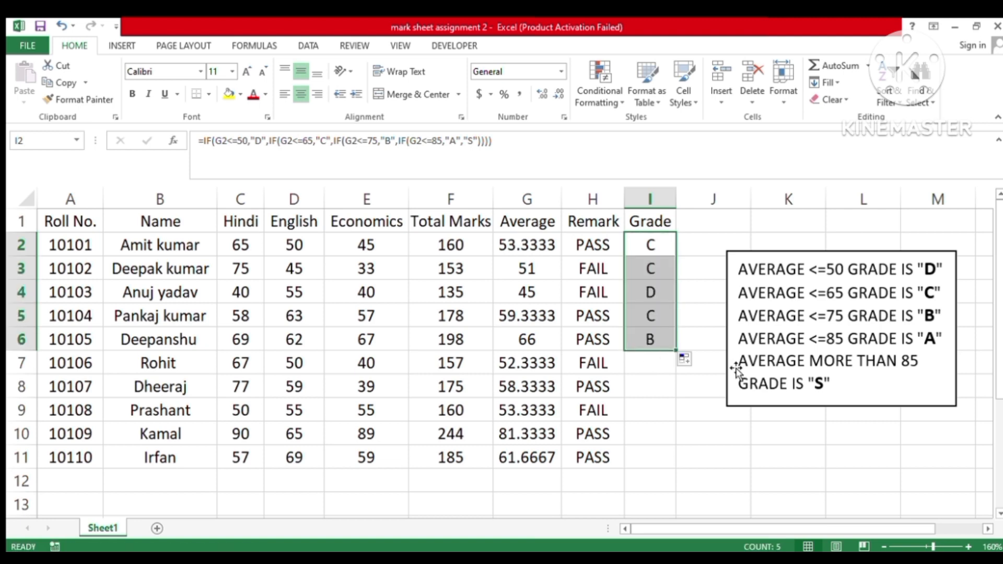
left_click(719, 293)
Step: Check the averages in G2:G6 and their grades in column I against the grading rules in the text box
left_click(536, 248)
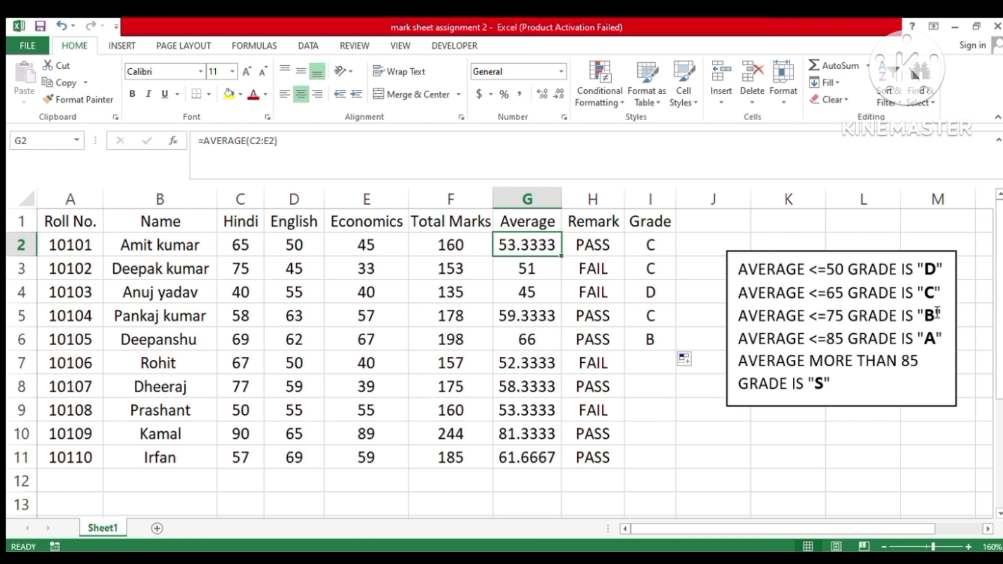
left_click(546, 270)
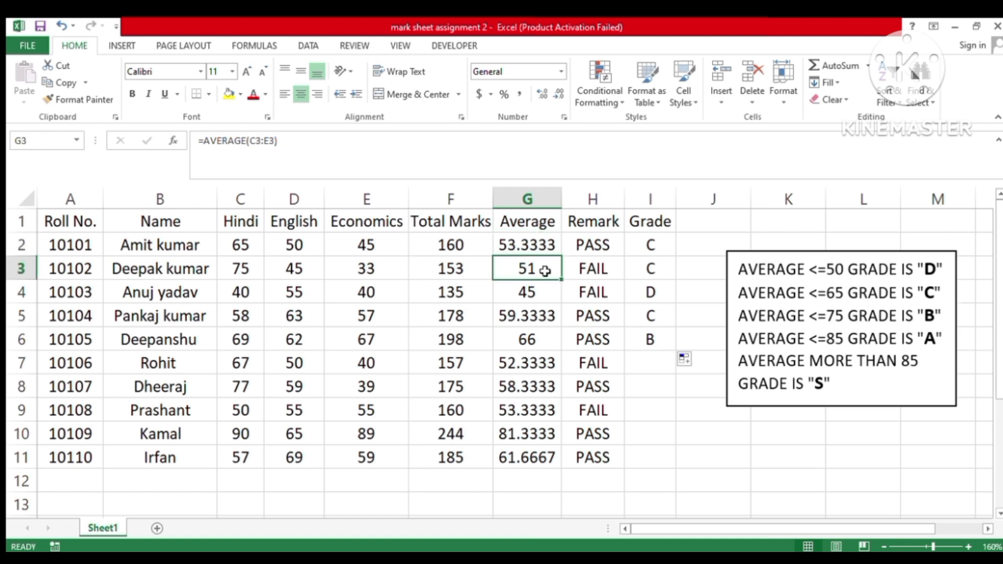
left_click(547, 294)
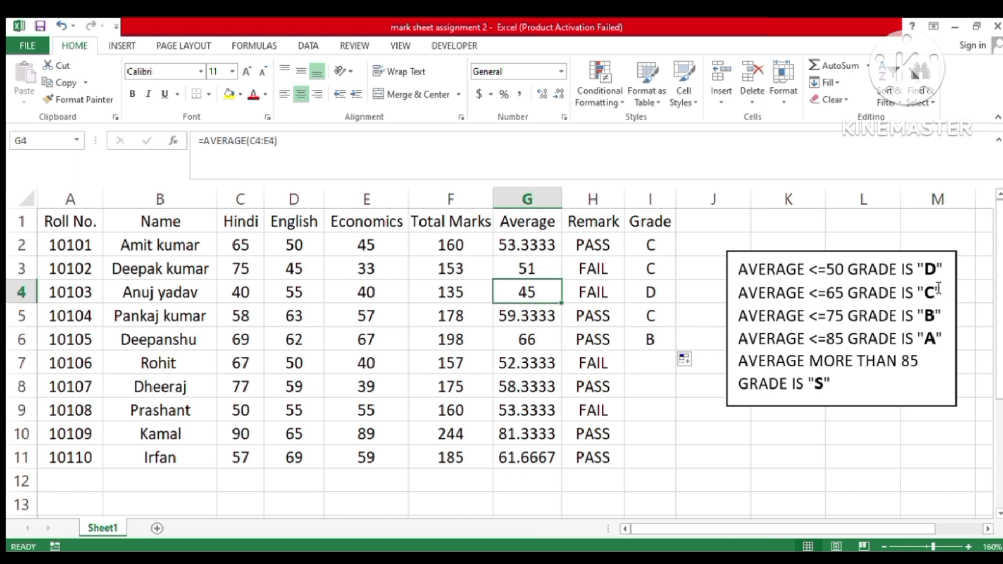
left_click(530, 343)
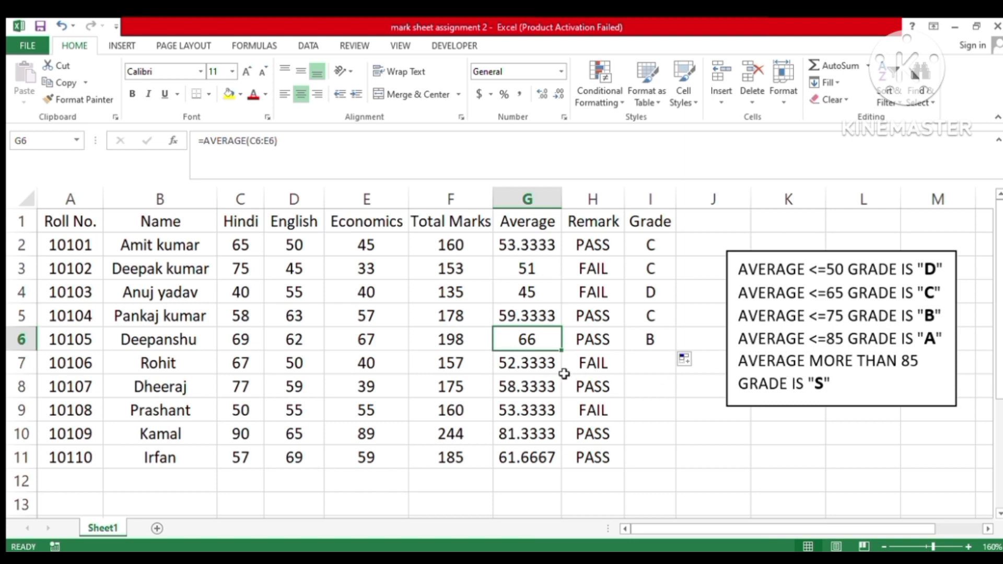
left_click_drag(934, 322, 921, 323)
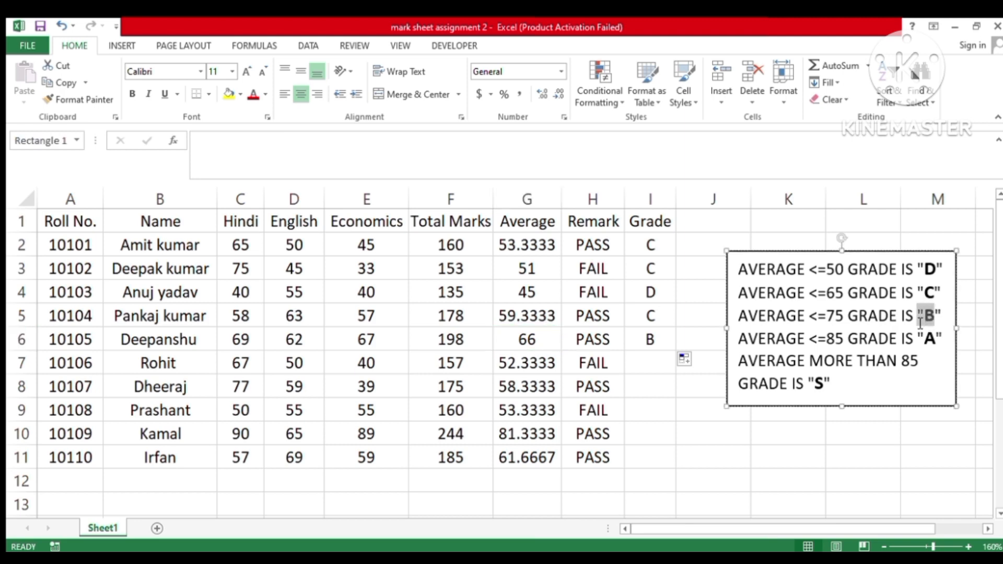
Step: Extend the grade formula from I6 down through I11
left_click(648, 344)
left_click_drag(676, 351, 675, 463)
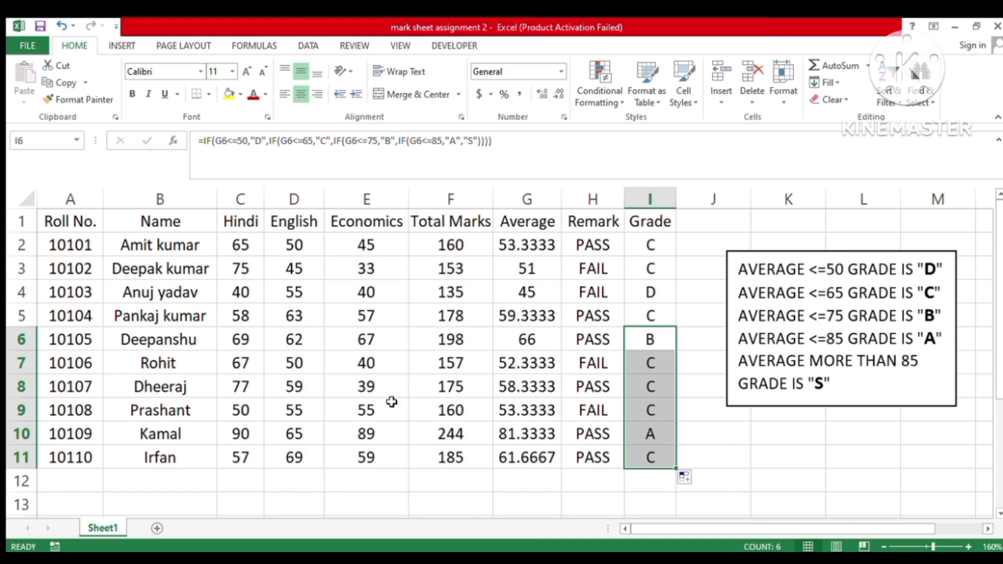
Step: Set the Economics mark in E8 to 96
left_click(351, 393)
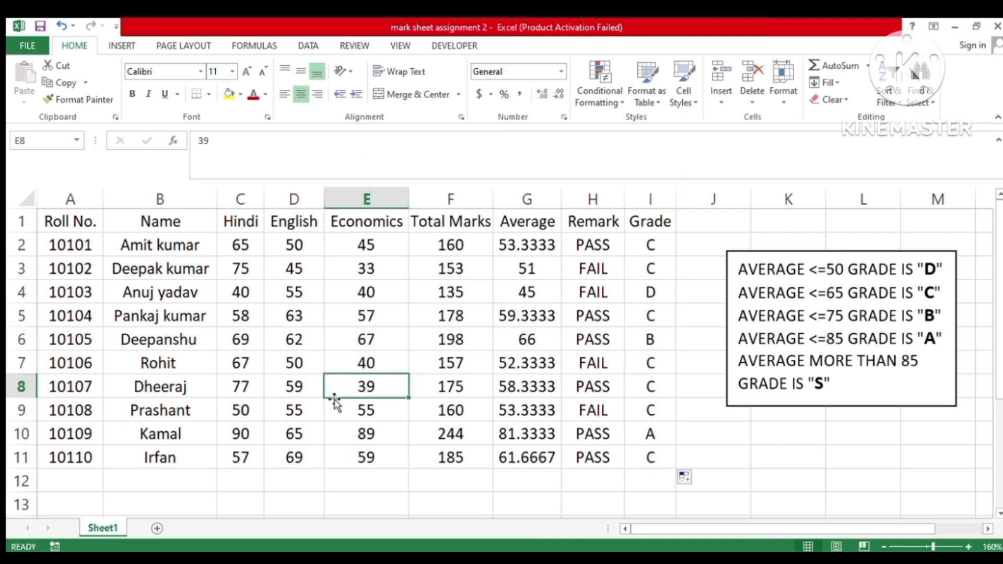
type("96")
key("Return")
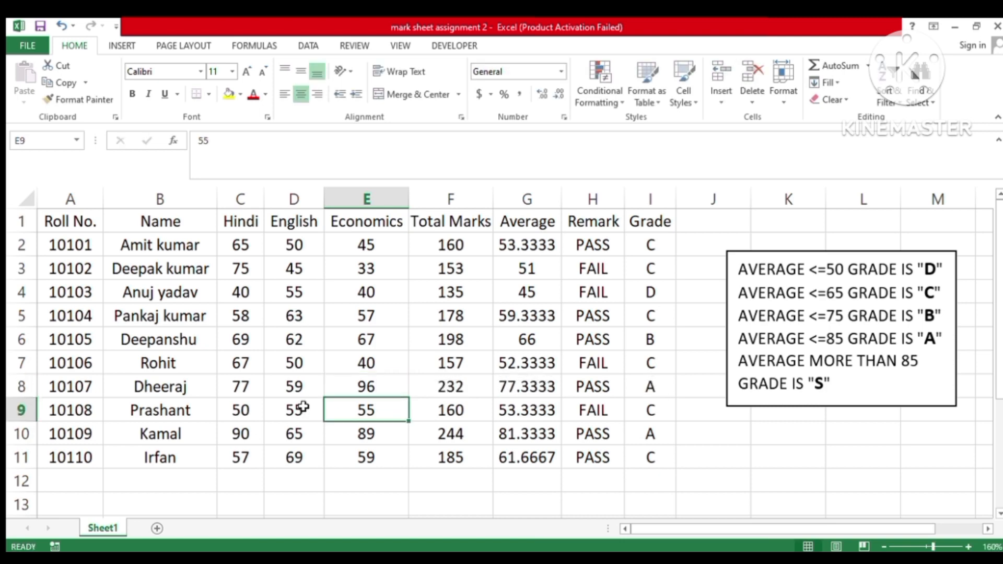
Step: Set the English mark in D8 to 85 and check the recalculated grade in I8
left_click(303, 407)
key("Up")
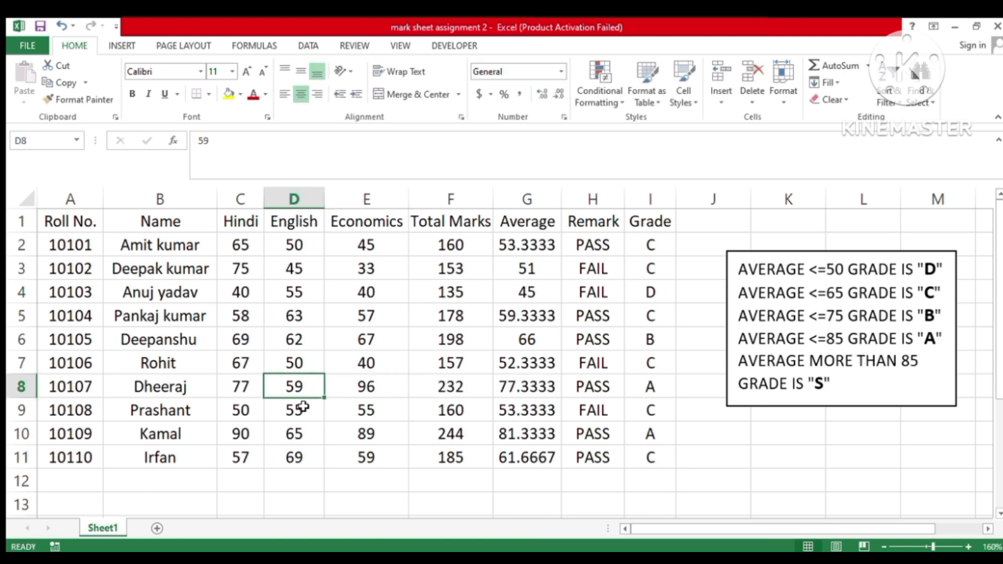
type("85")
key("Return")
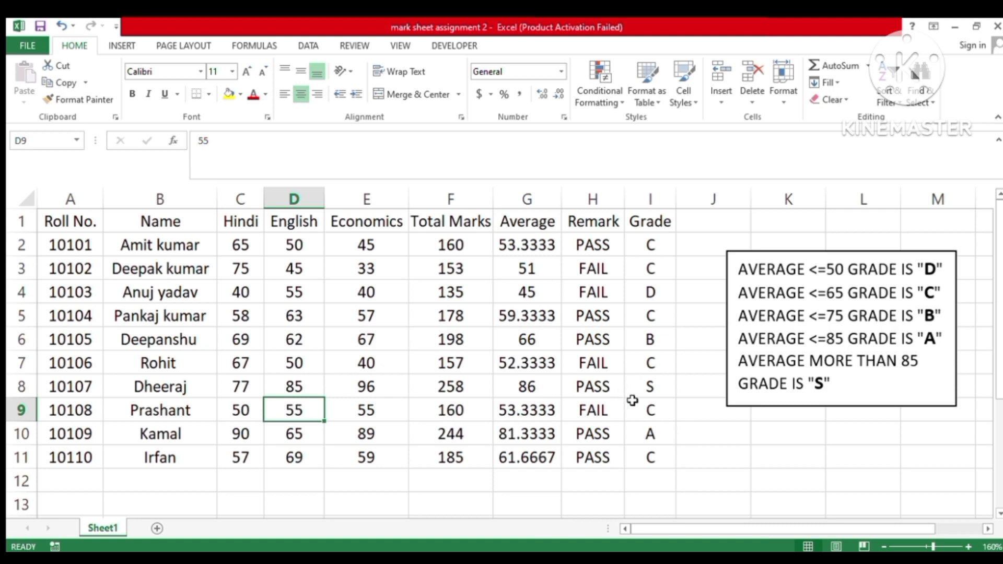
left_click(659, 384)
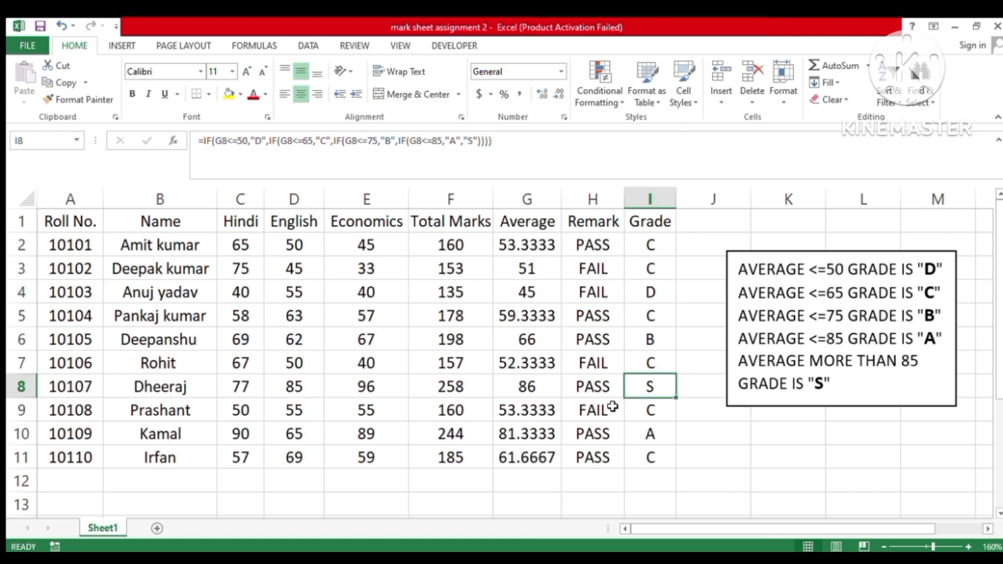